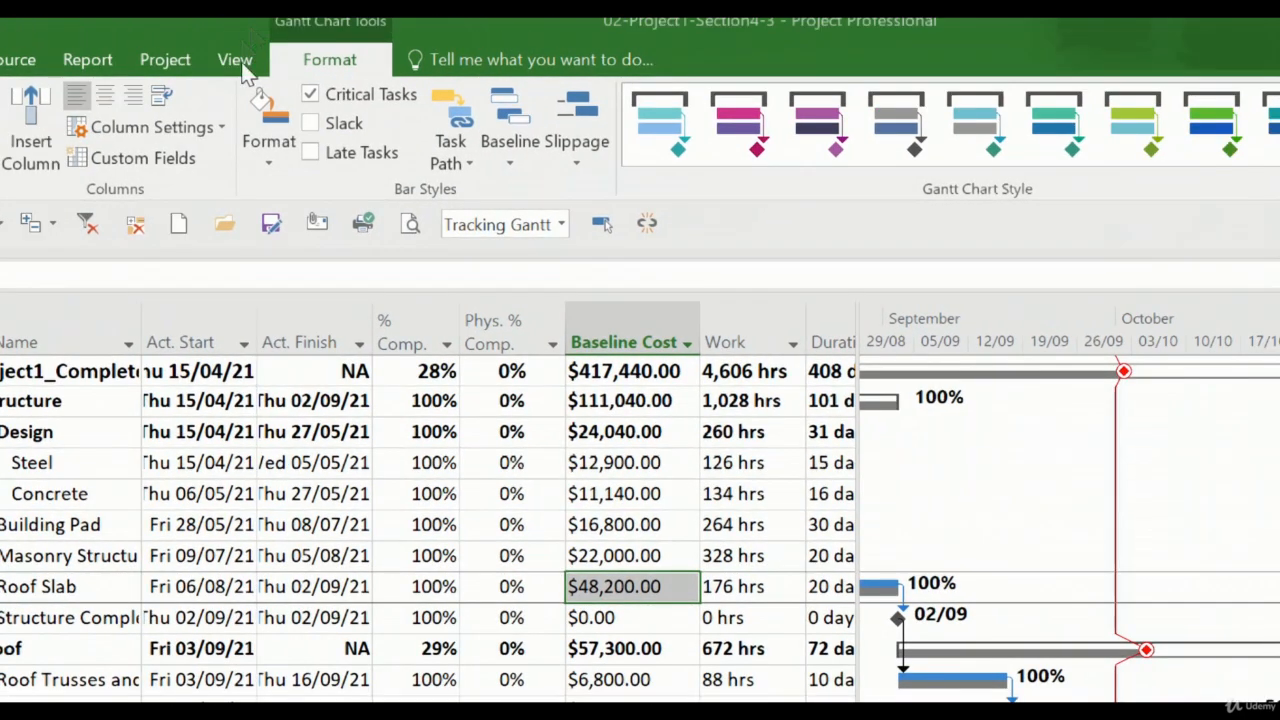
Step: Rename the task custom number field Number1 as Project1_Parmater1
click(143, 163)
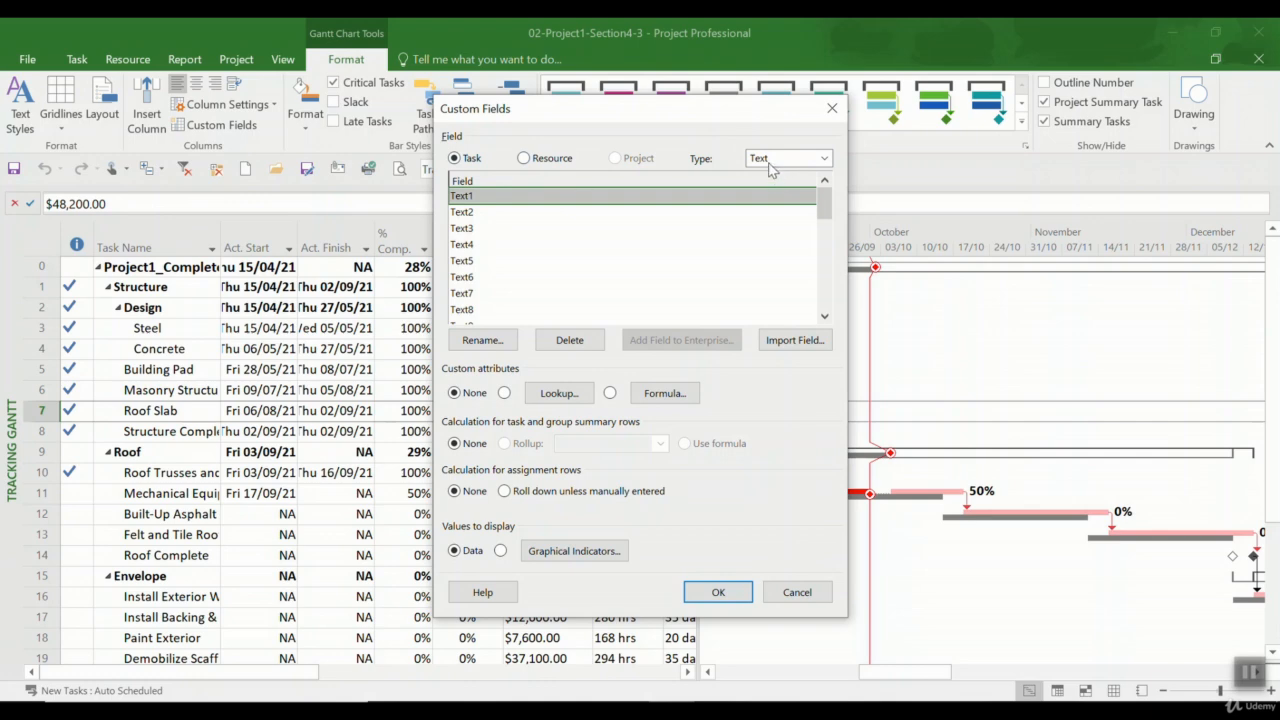
click(770, 160)
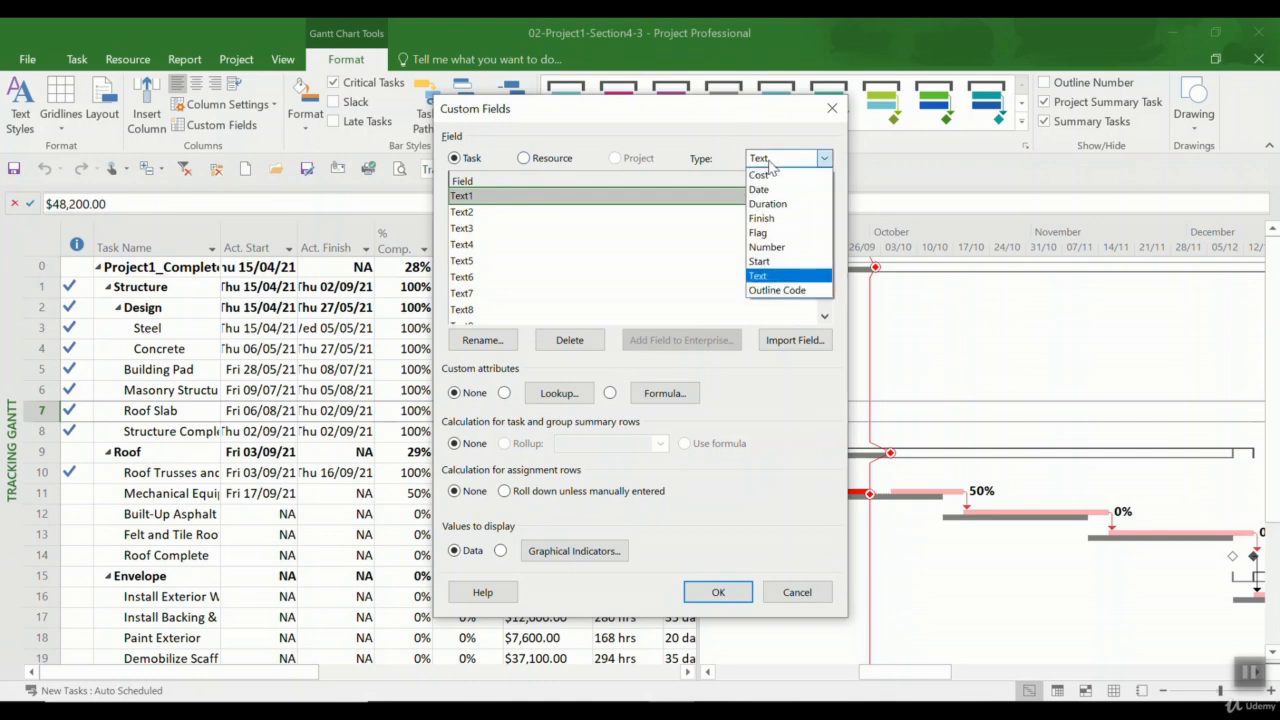
click(787, 250)
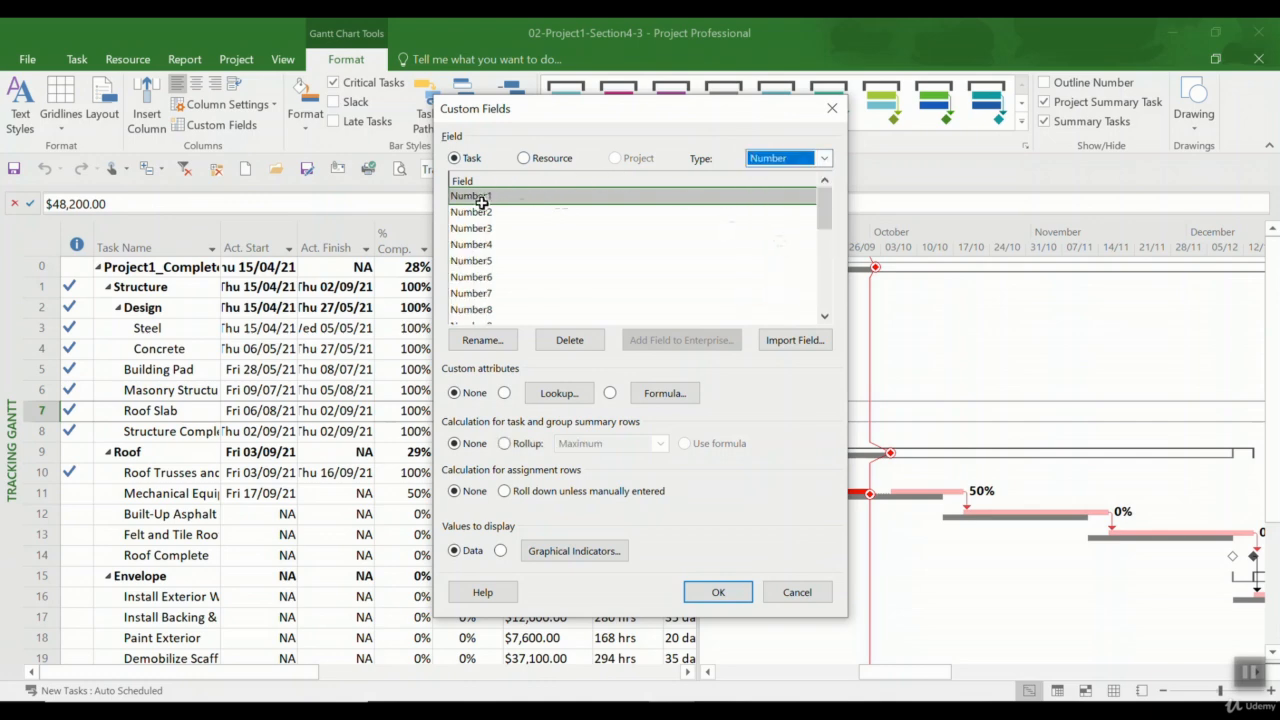
click(483, 340)
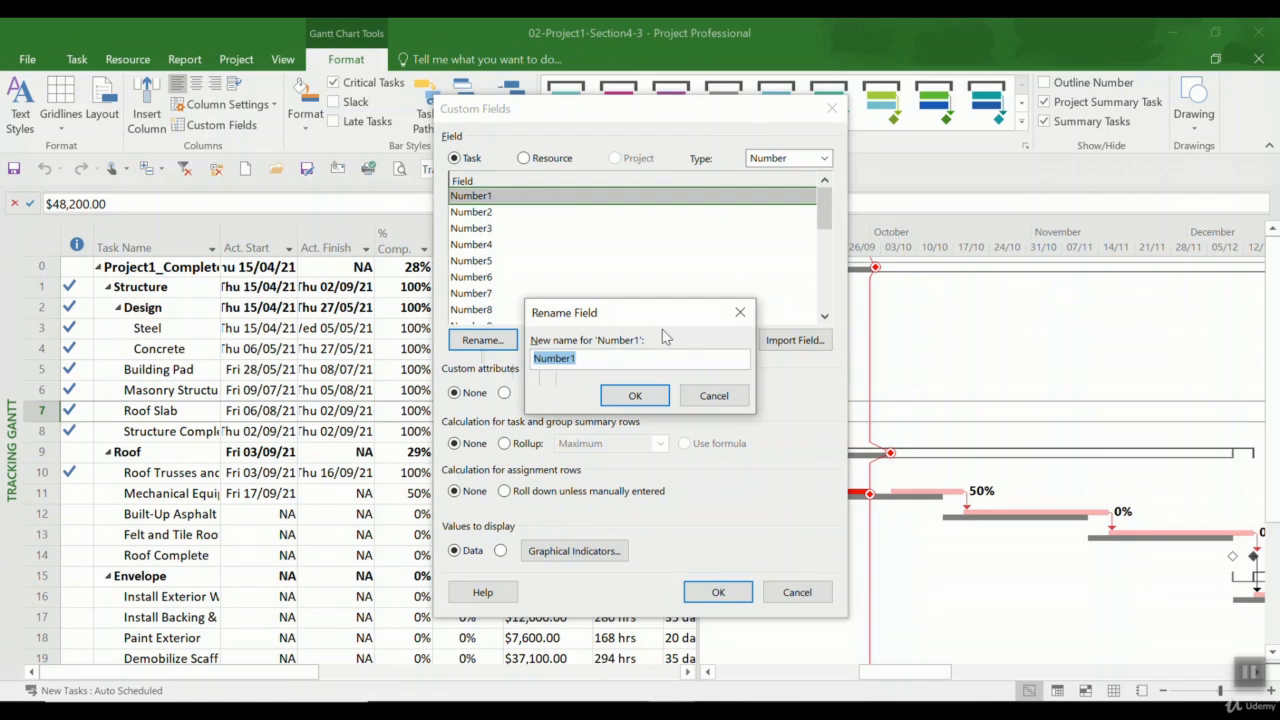
text(Project1_Parmat)
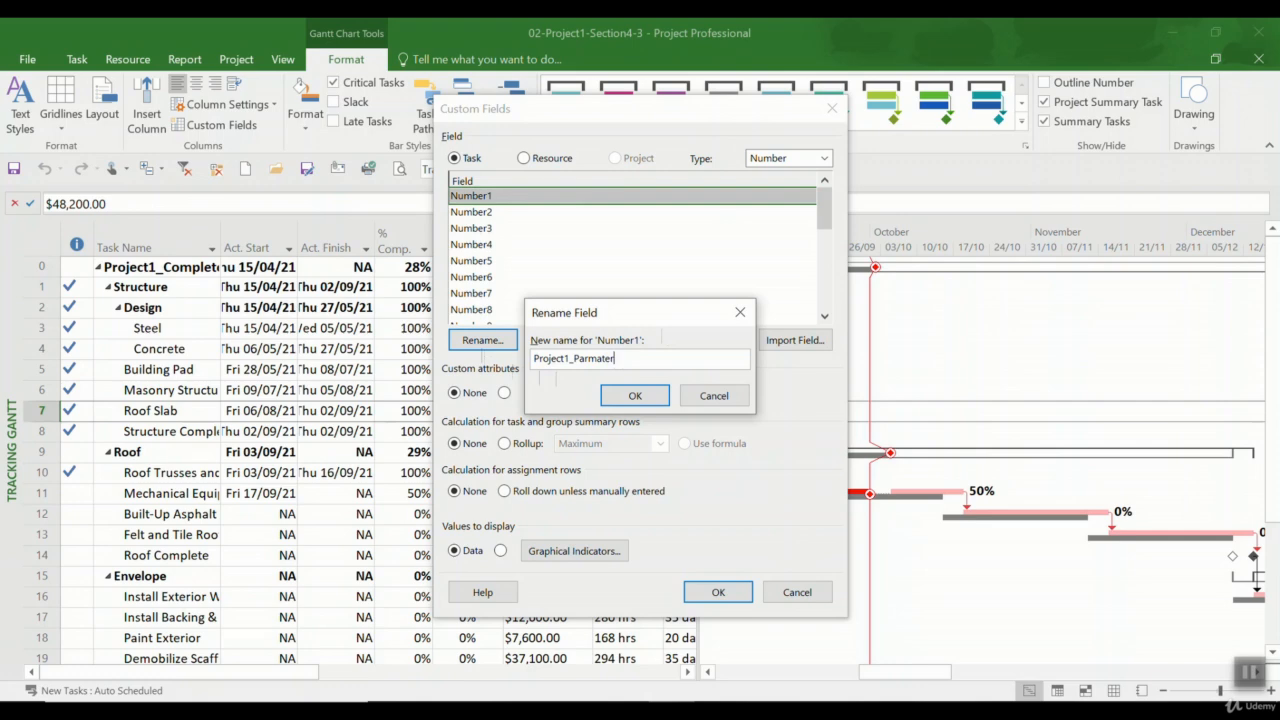
click(638, 395)
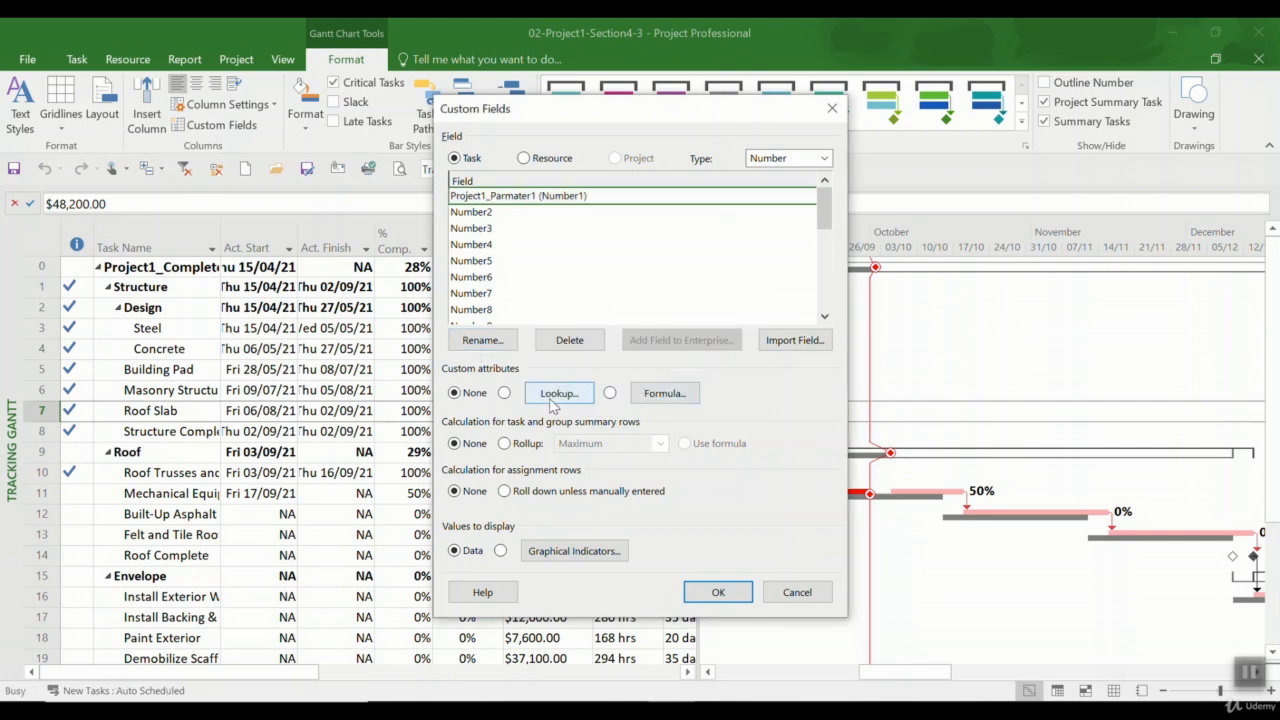
Step: Display the Project1_Parmater1 field as graphical indicators and set the first nonsummary-row test to "equals"
click(501, 553)
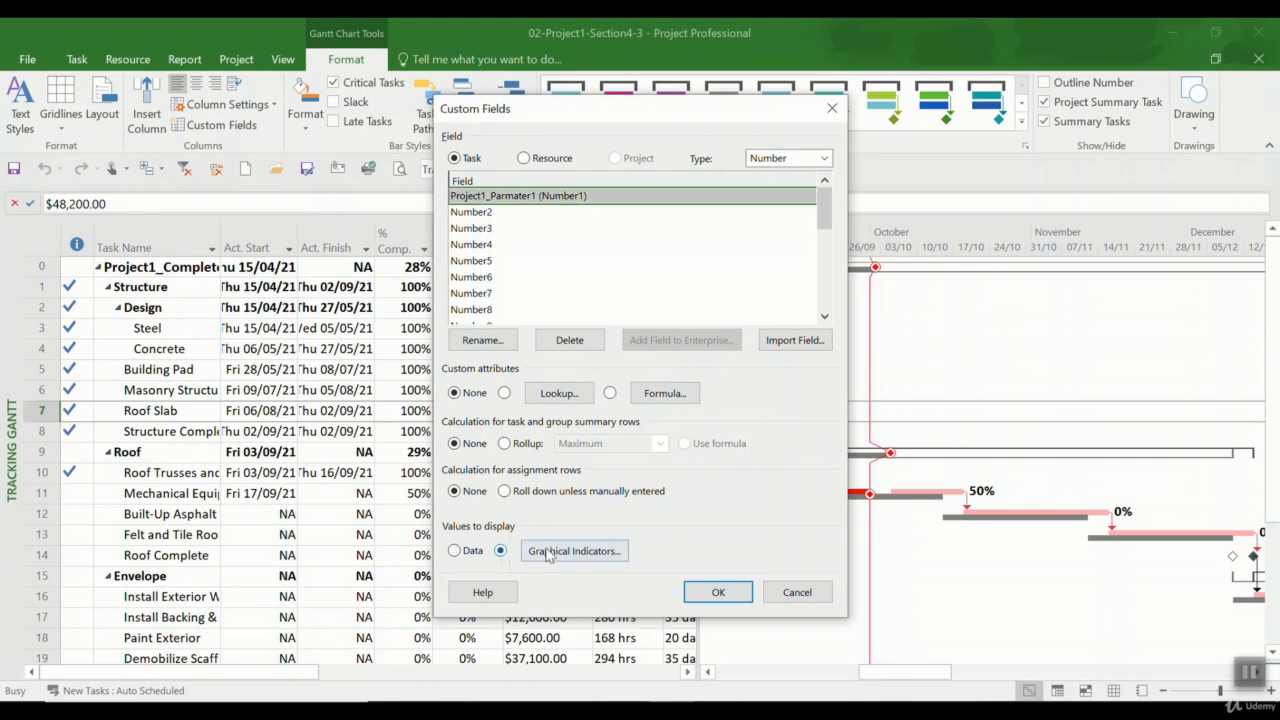
click(551, 553)
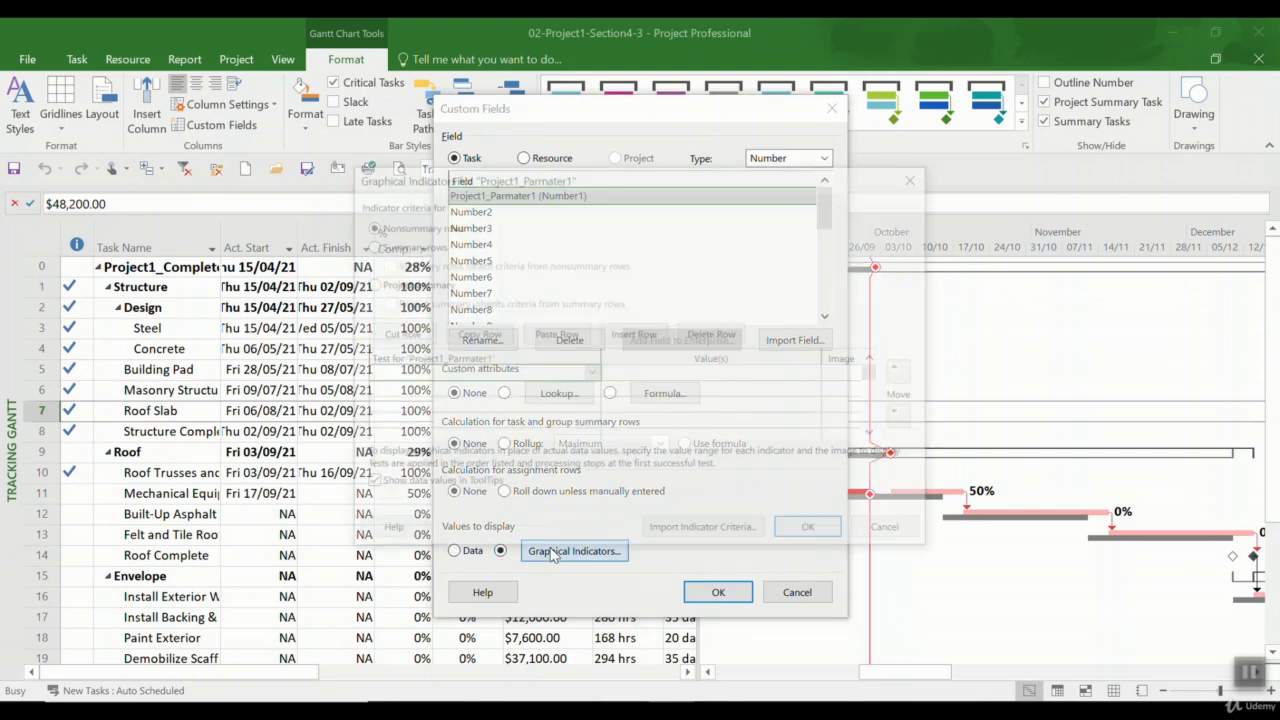
click(590, 376)
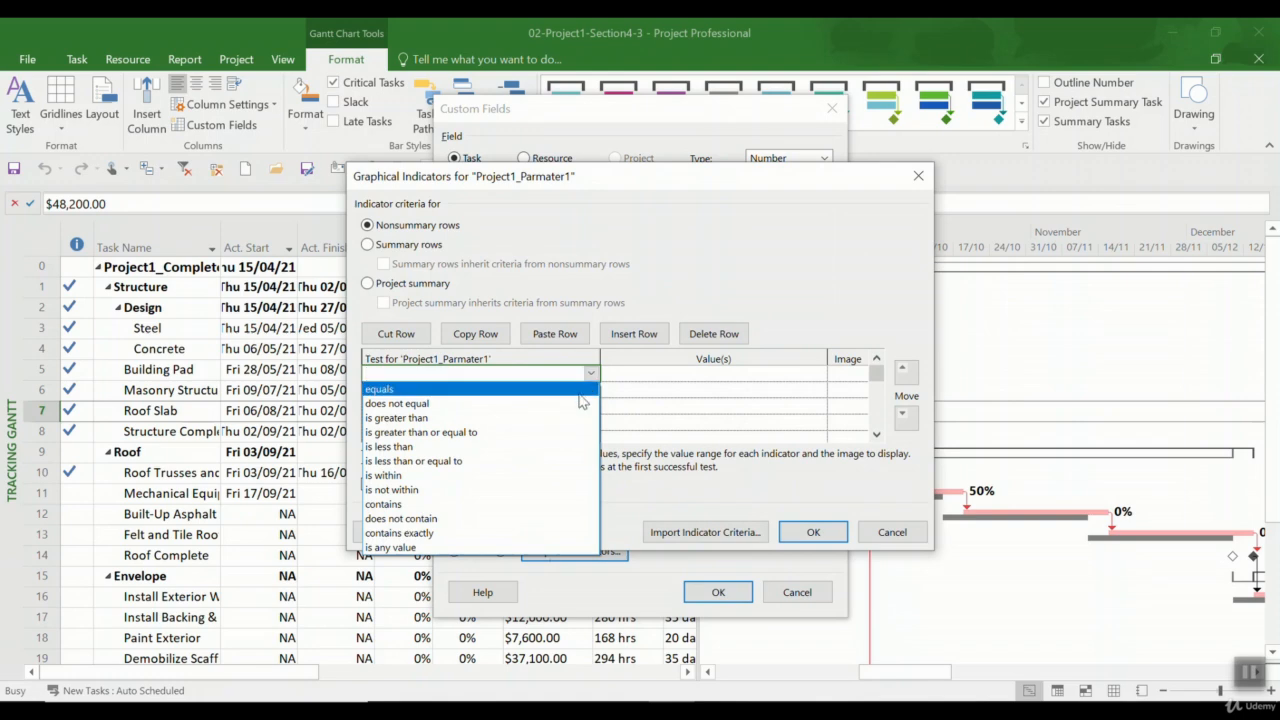
click(586, 390)
click(676, 379)
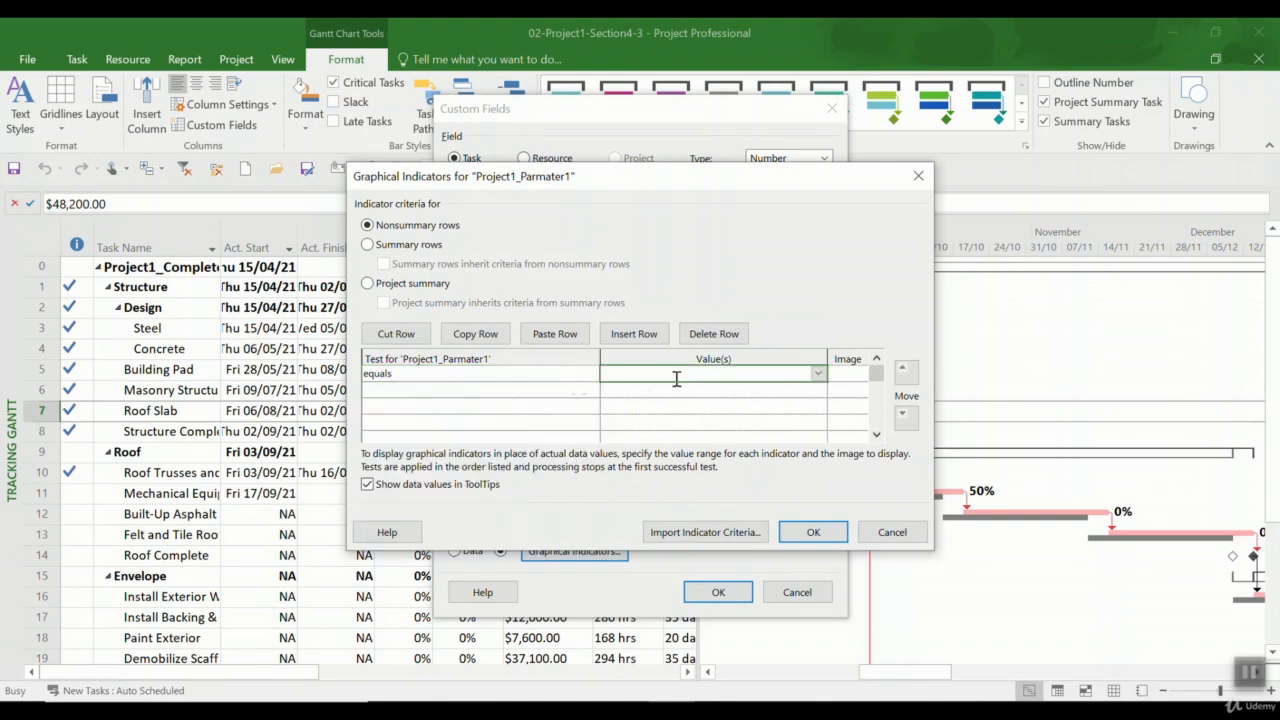
text(4)
click(848, 372)
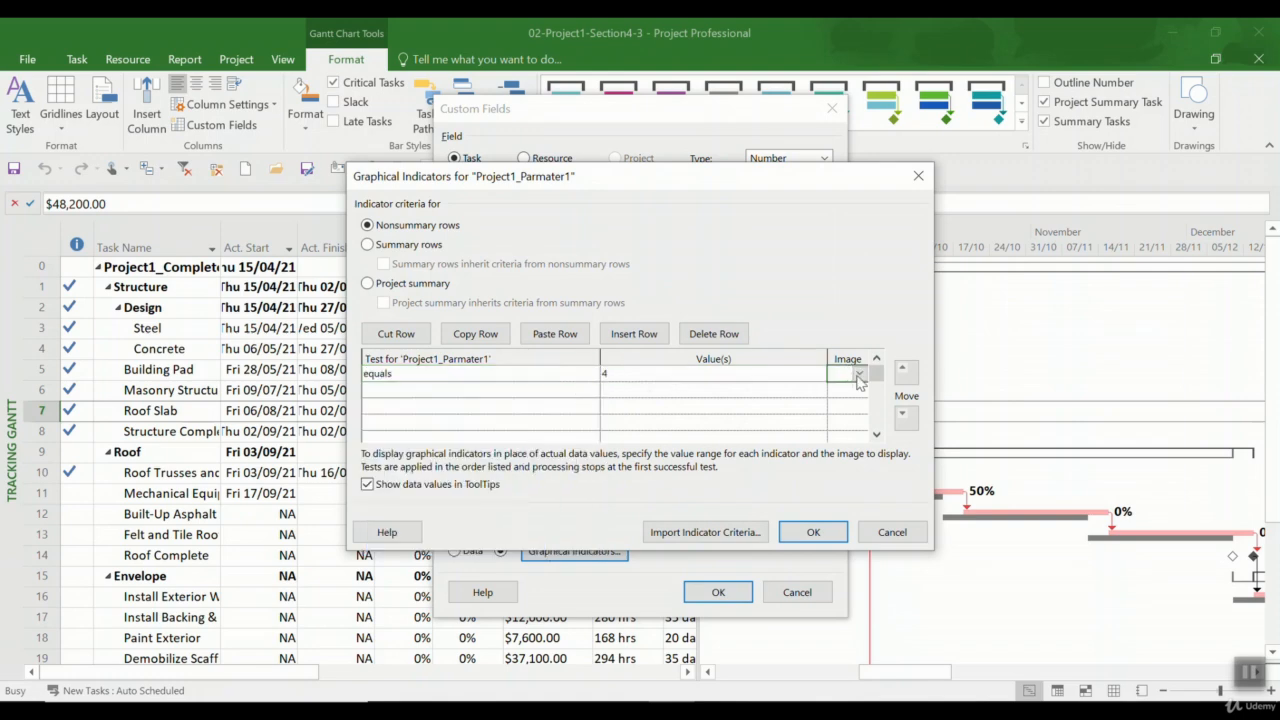
click(859, 374)
click(719, 371)
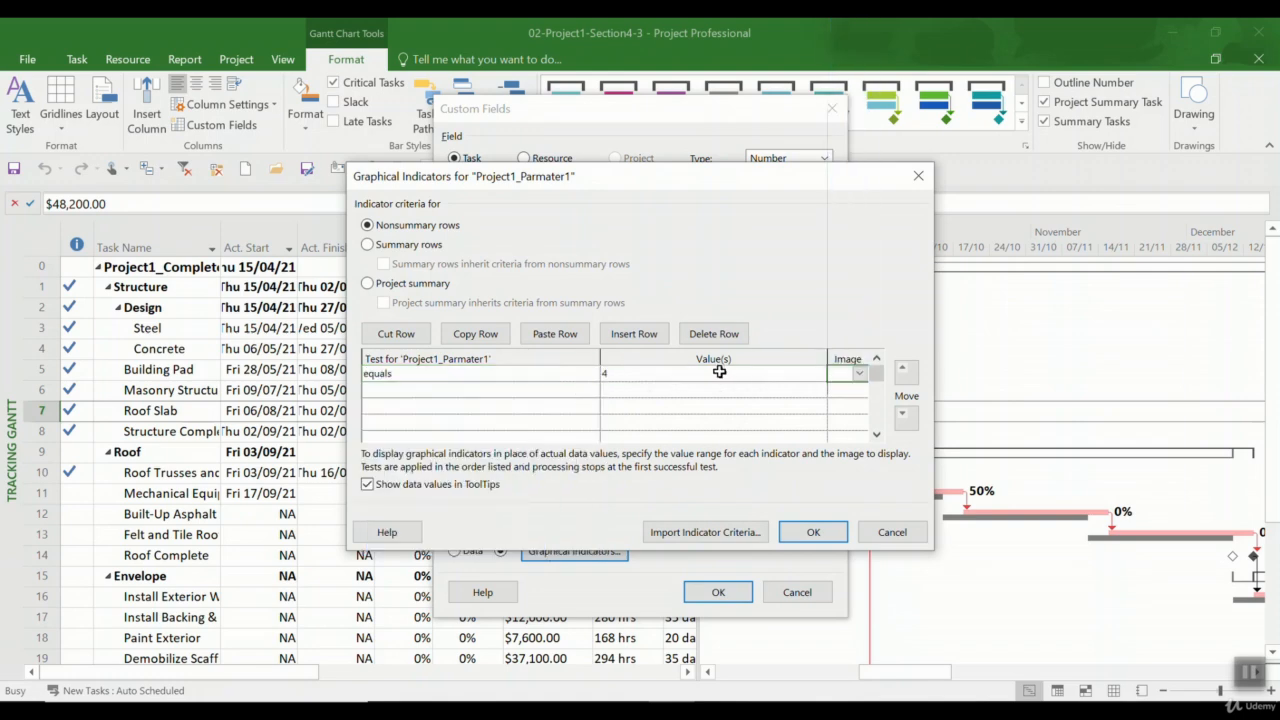
Step: Set the first indicator test's value to 5 and assign it the green circle image
click(645, 374)
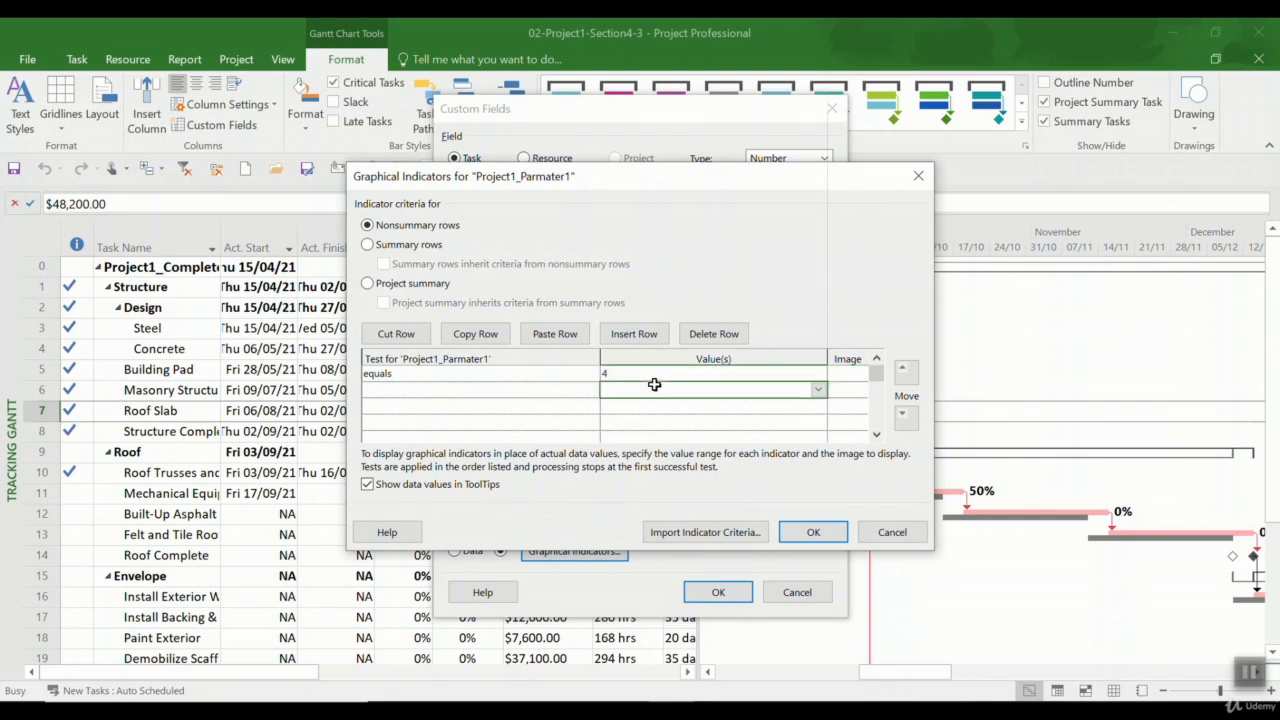
text(5)
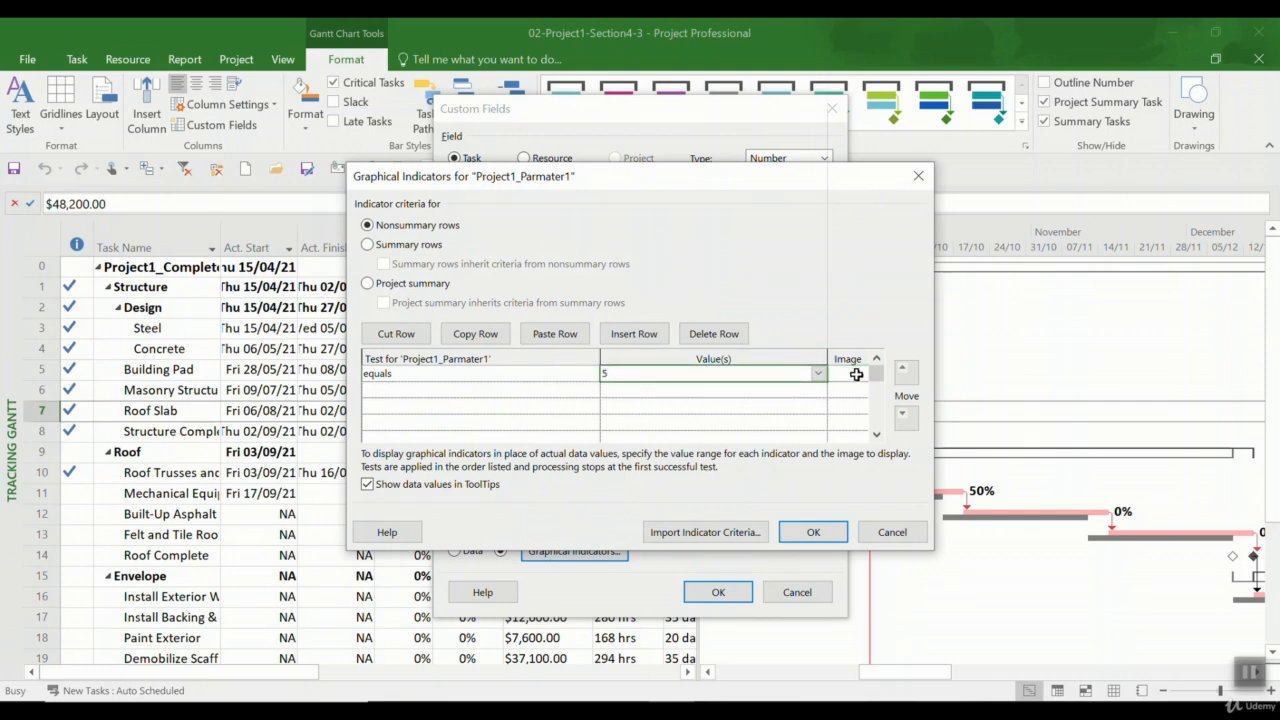
click(857, 374)
click(863, 374)
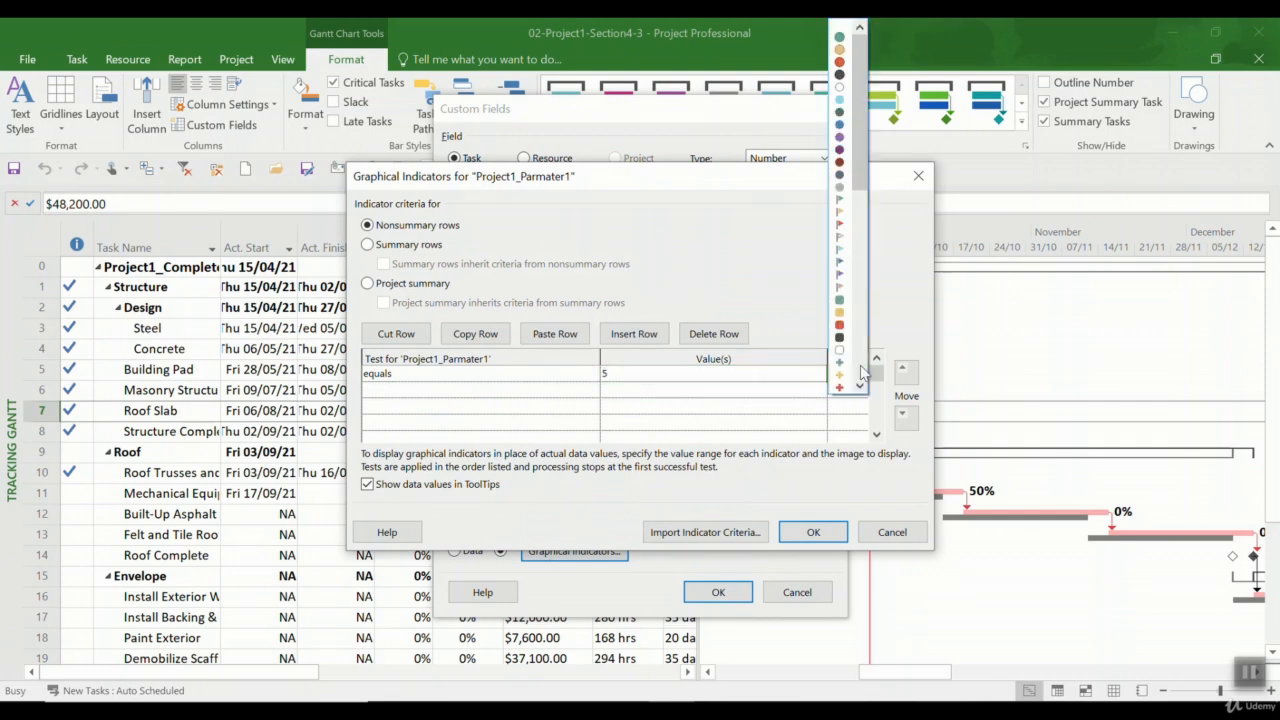
click(839, 37)
Step: Add a second indicator test, "equals" 3, with the yellow circle image
click(580, 391)
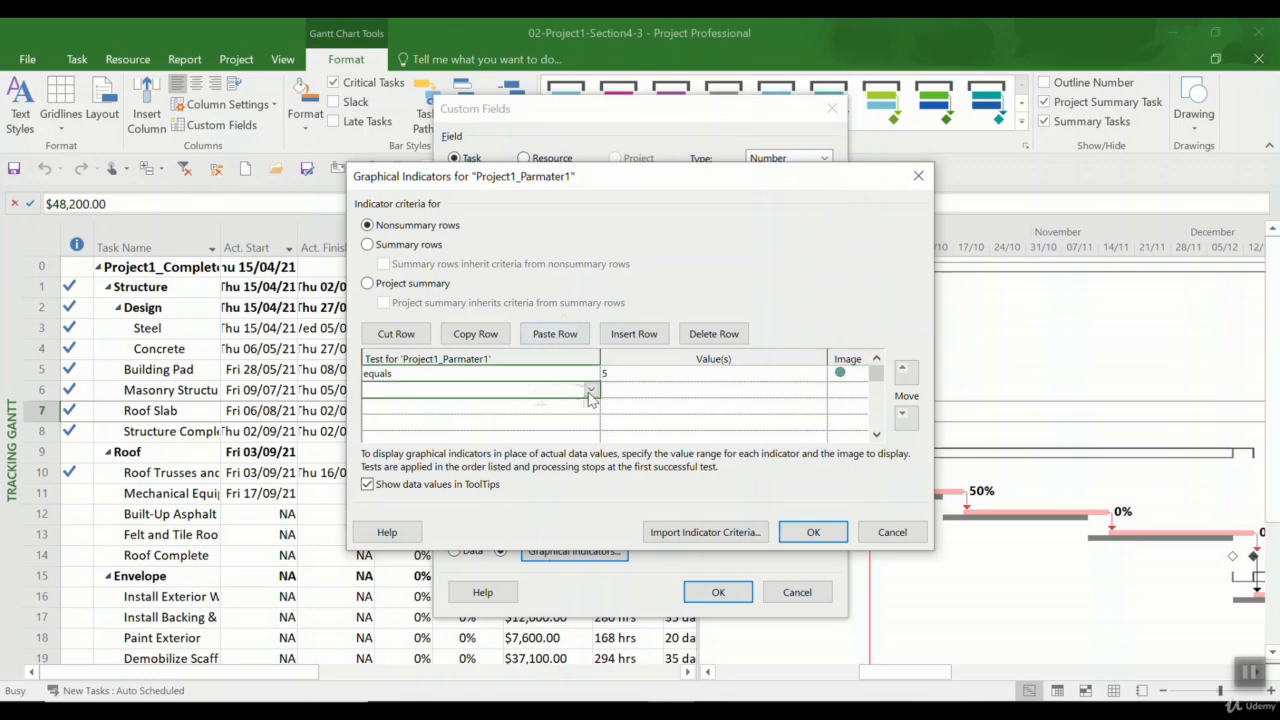
click(590, 391)
click(560, 404)
click(670, 393)
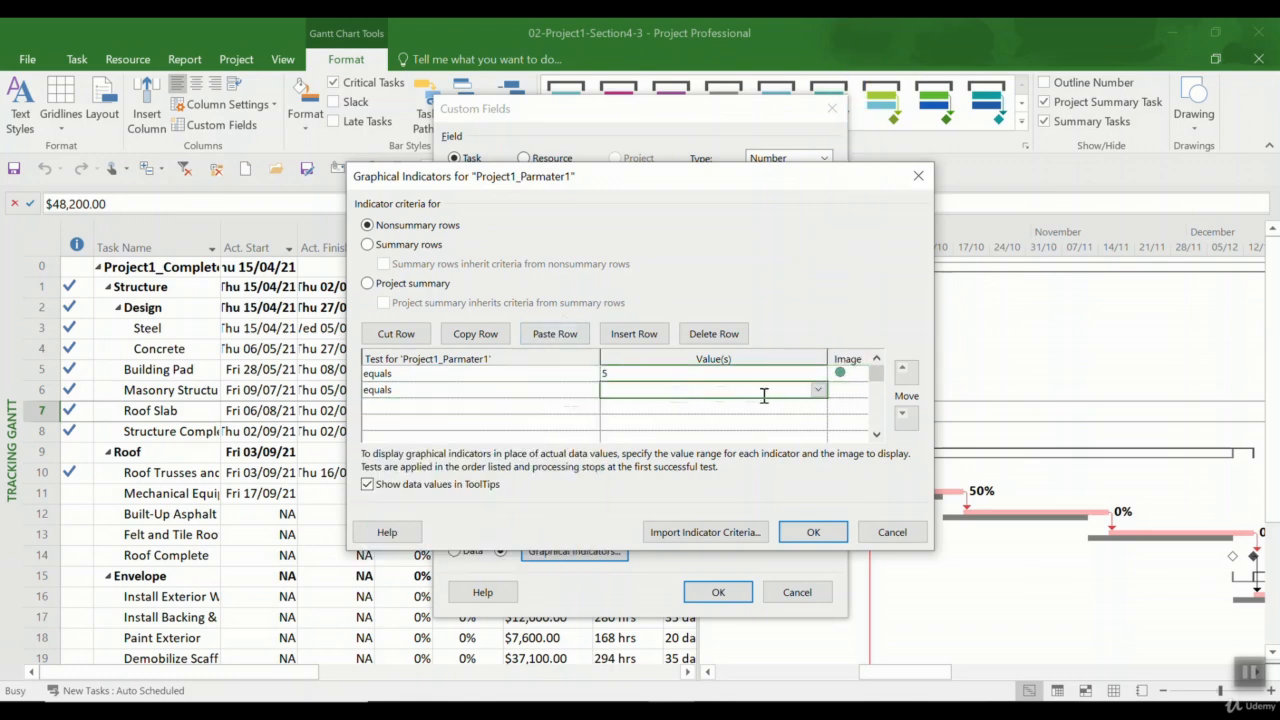
text(3)
click(856, 391)
click(860, 391)
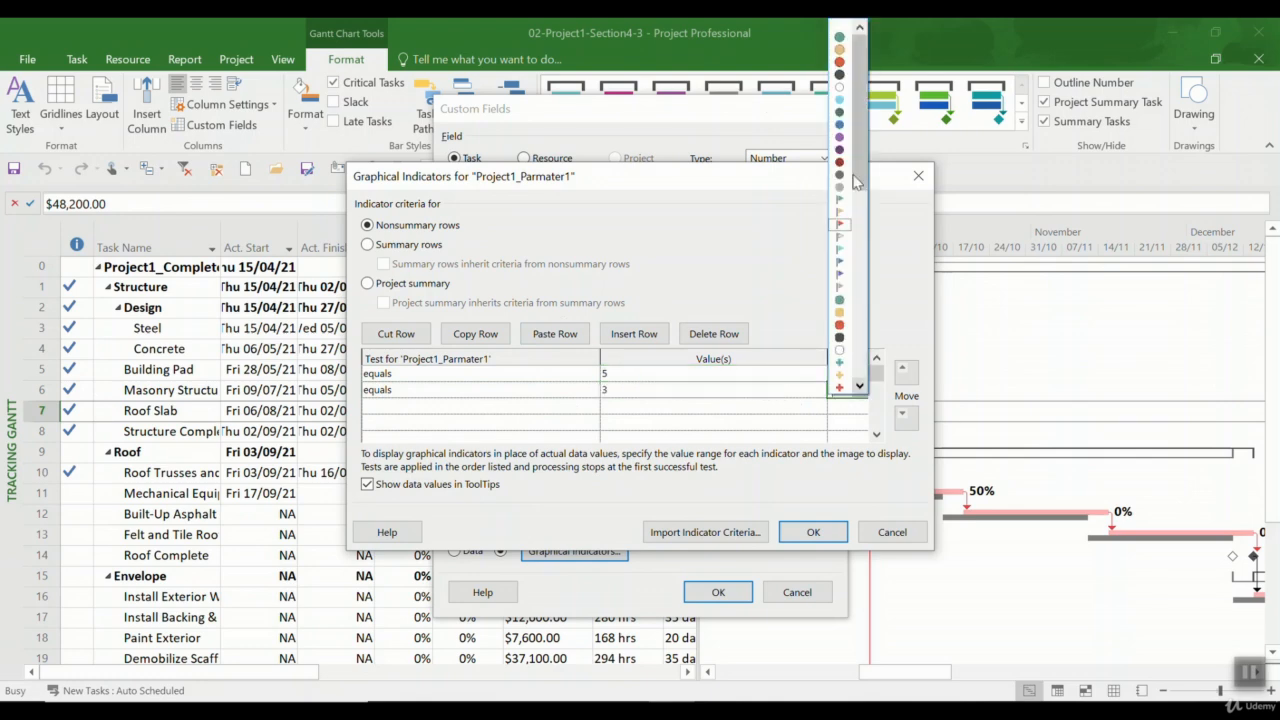
click(840, 52)
Step: Add a third indicator test, "equals" 1, with the red circle image, and apply the custom field settings
click(500, 405)
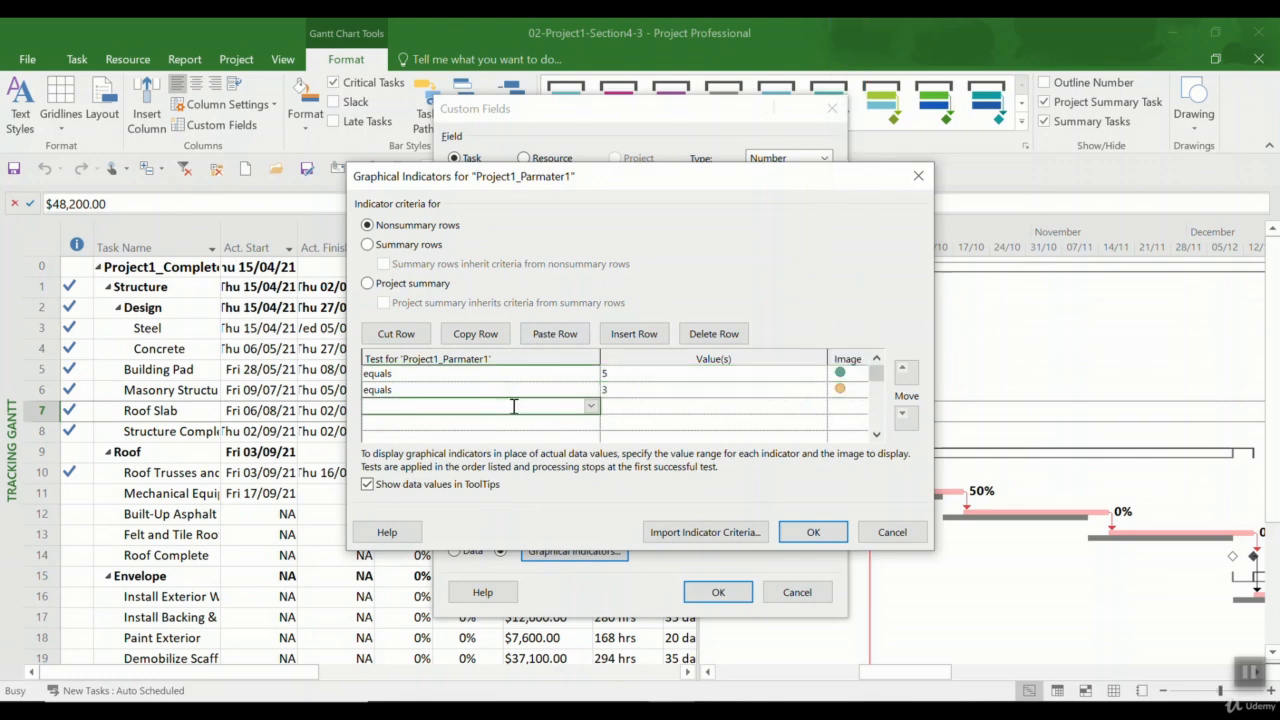
click(591, 406)
click(480, 417)
click(624, 405)
text(1)
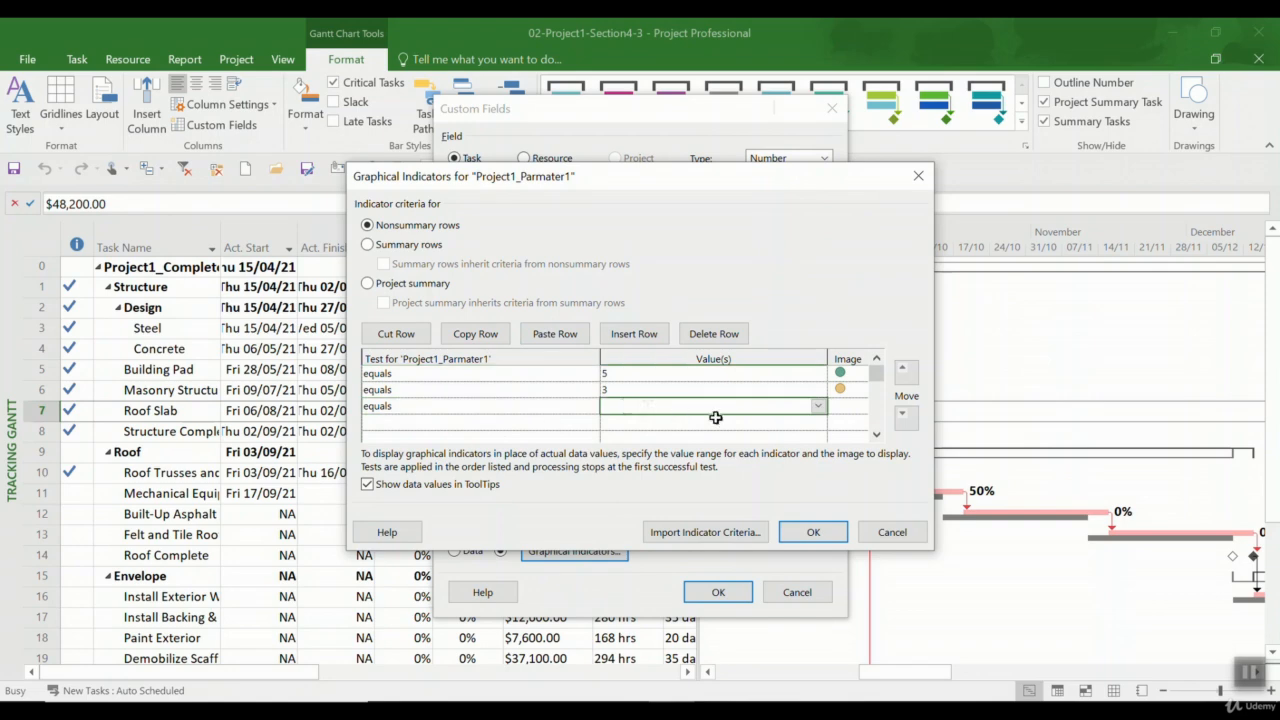
click(860, 408)
click(861, 409)
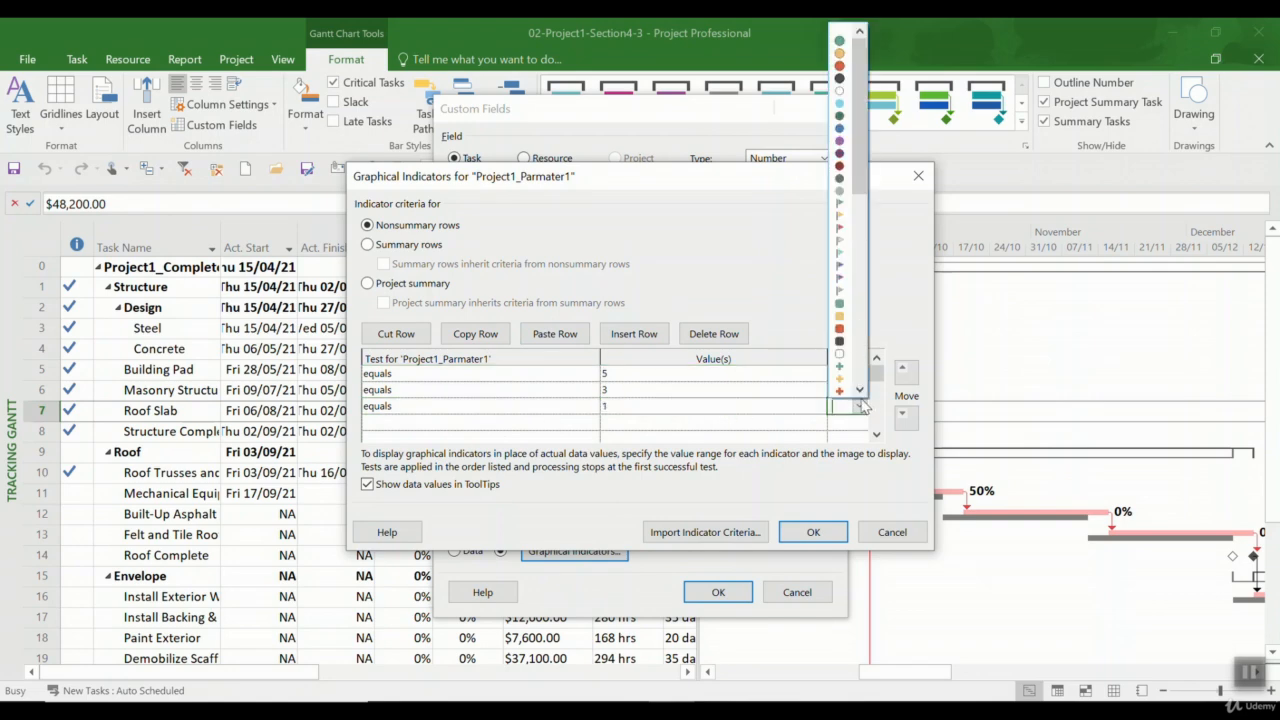
click(840, 72)
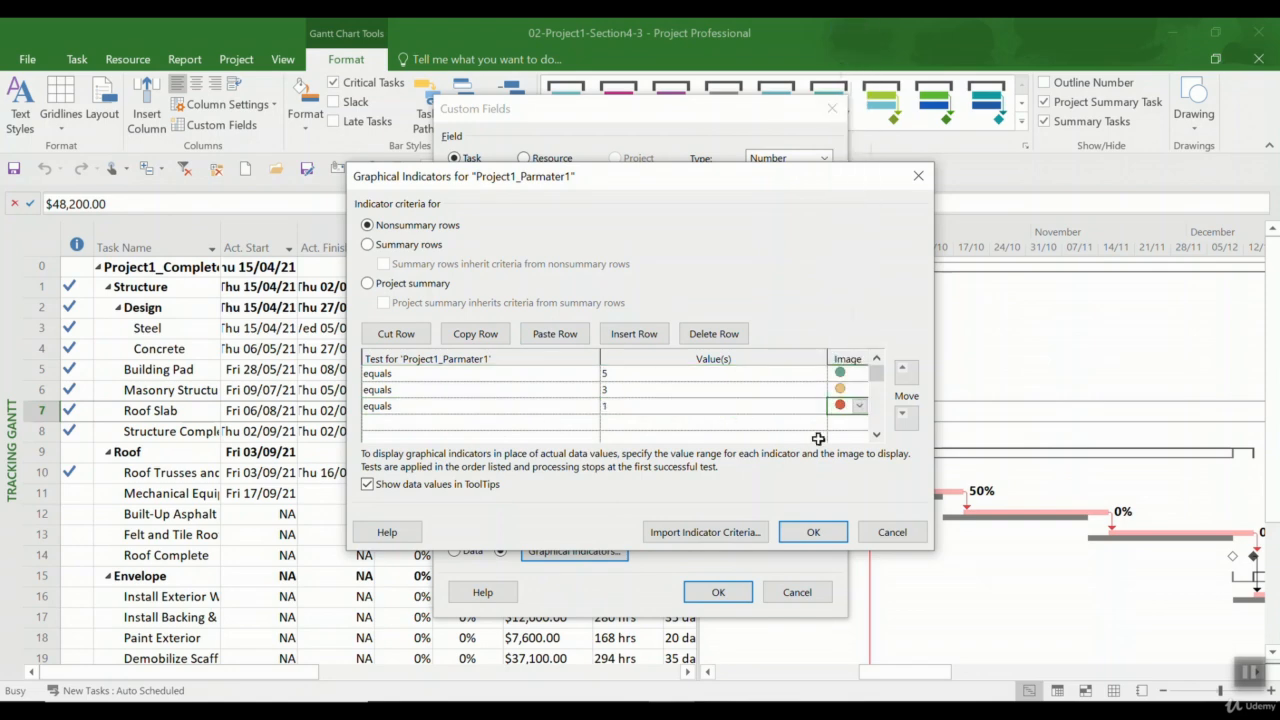
click(813, 532)
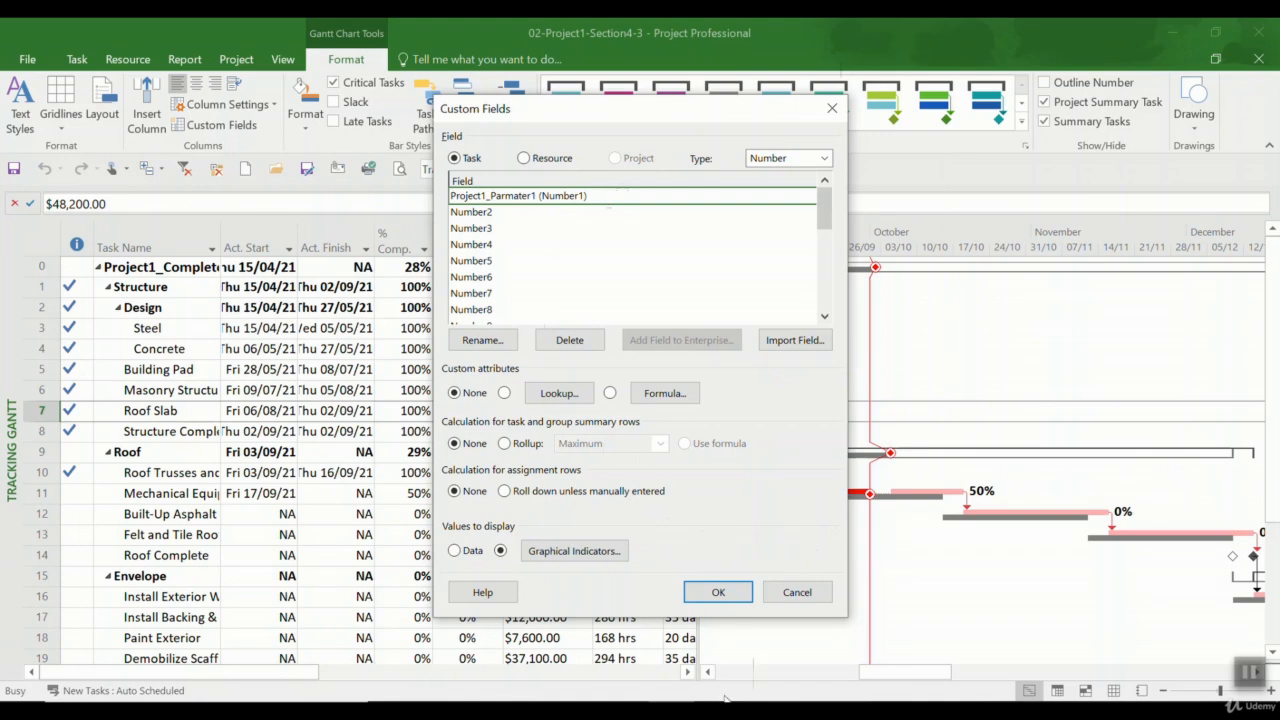
click(706, 594)
Step: Insert the Project1_Parmater1 (Number1) column before the task indicators column and widen it to fit more of its heading
click(255, 369)
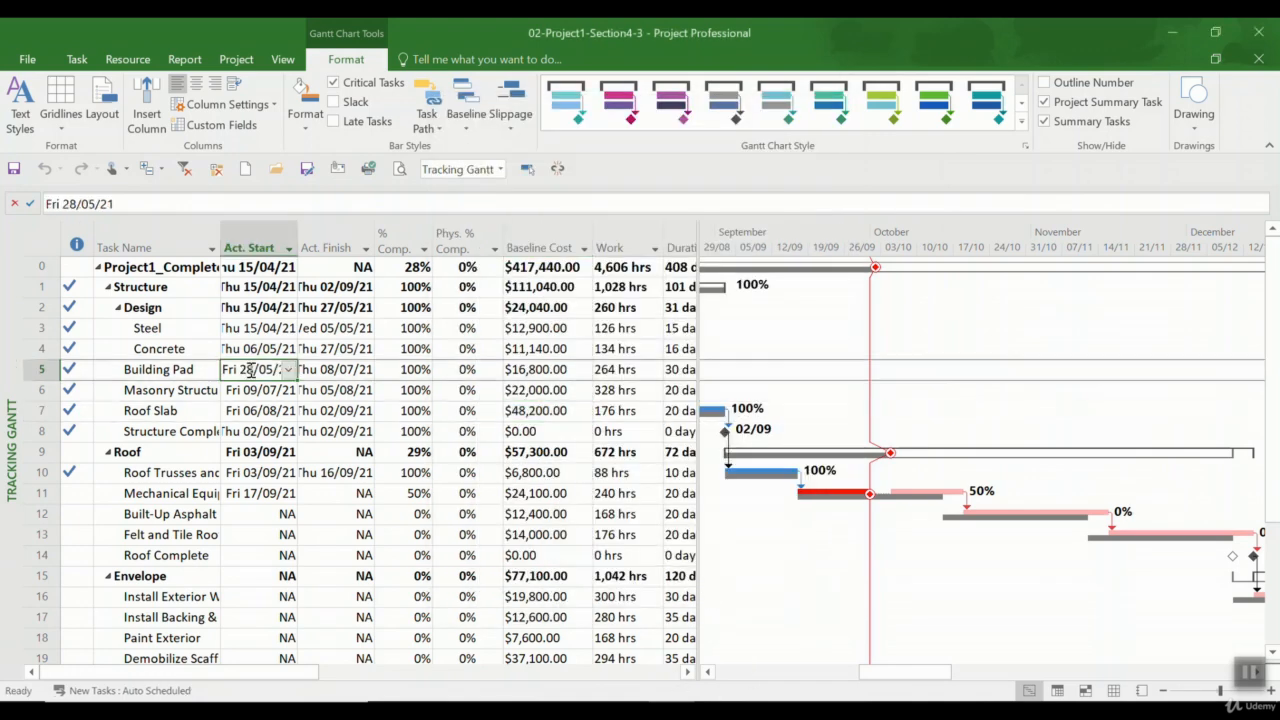
right_click(85, 245)
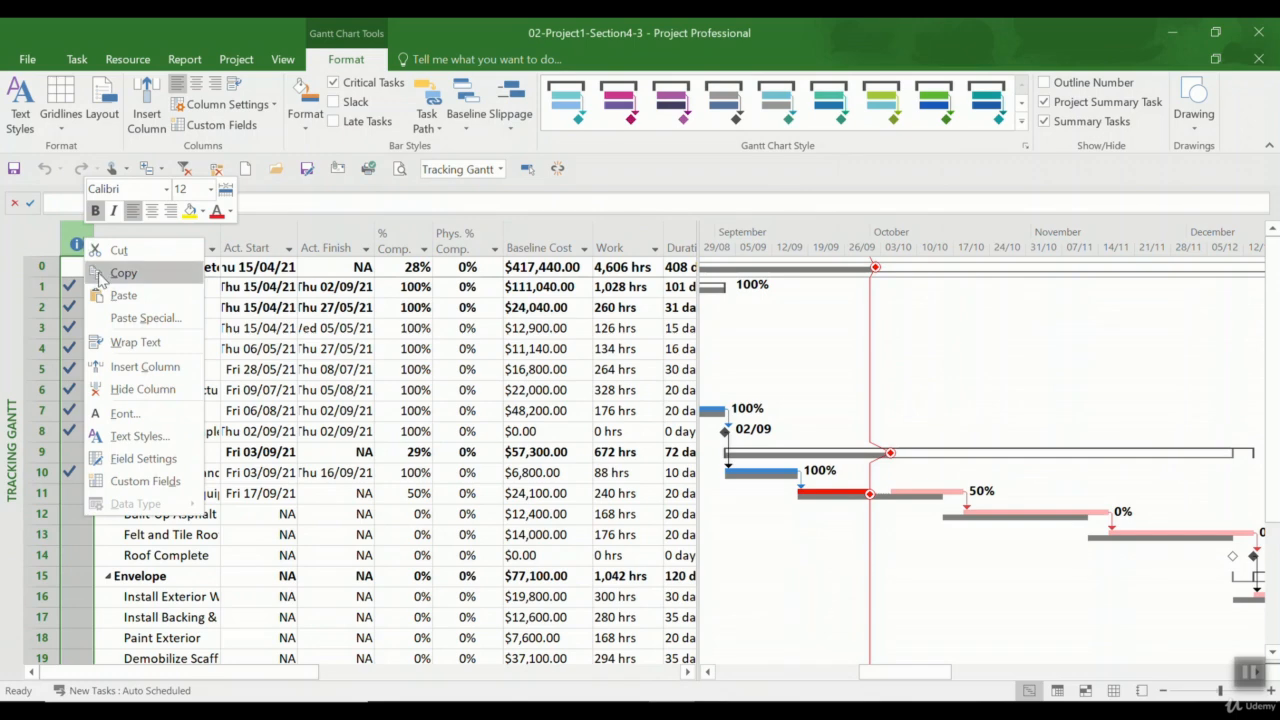
click(146, 367)
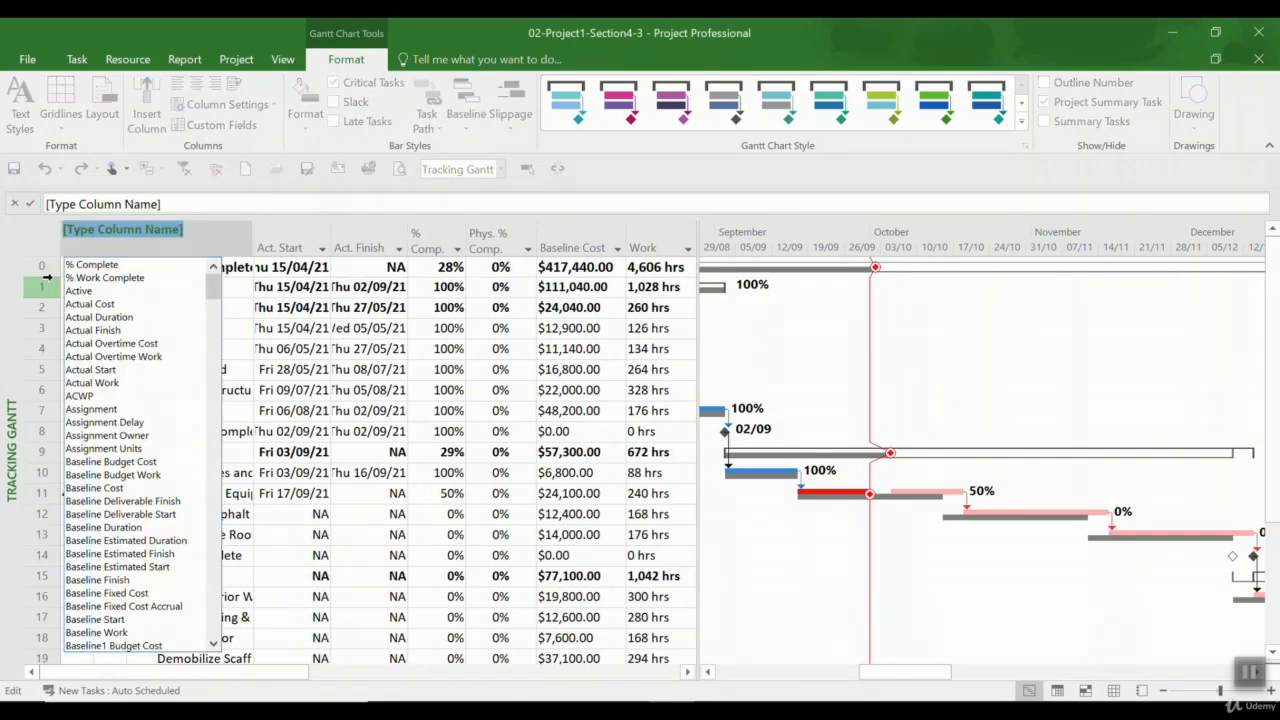
text(por)
key(BackSpace)
text(r)
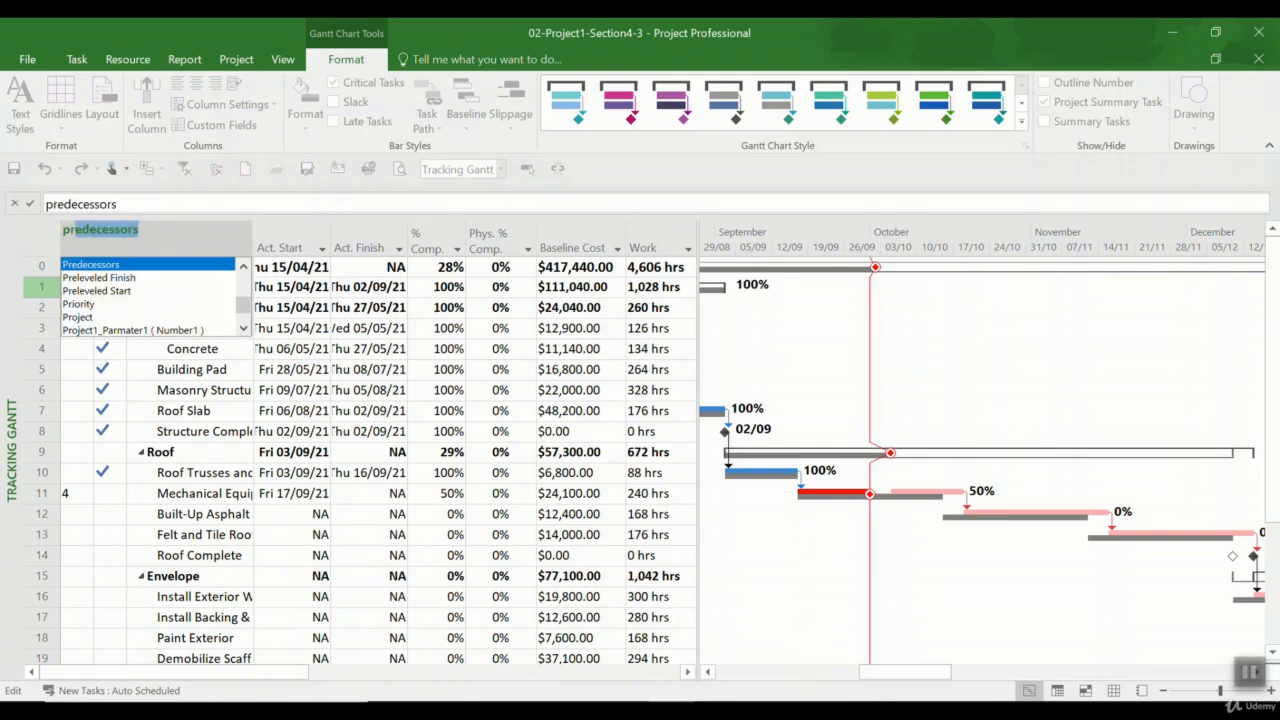
text(oject)
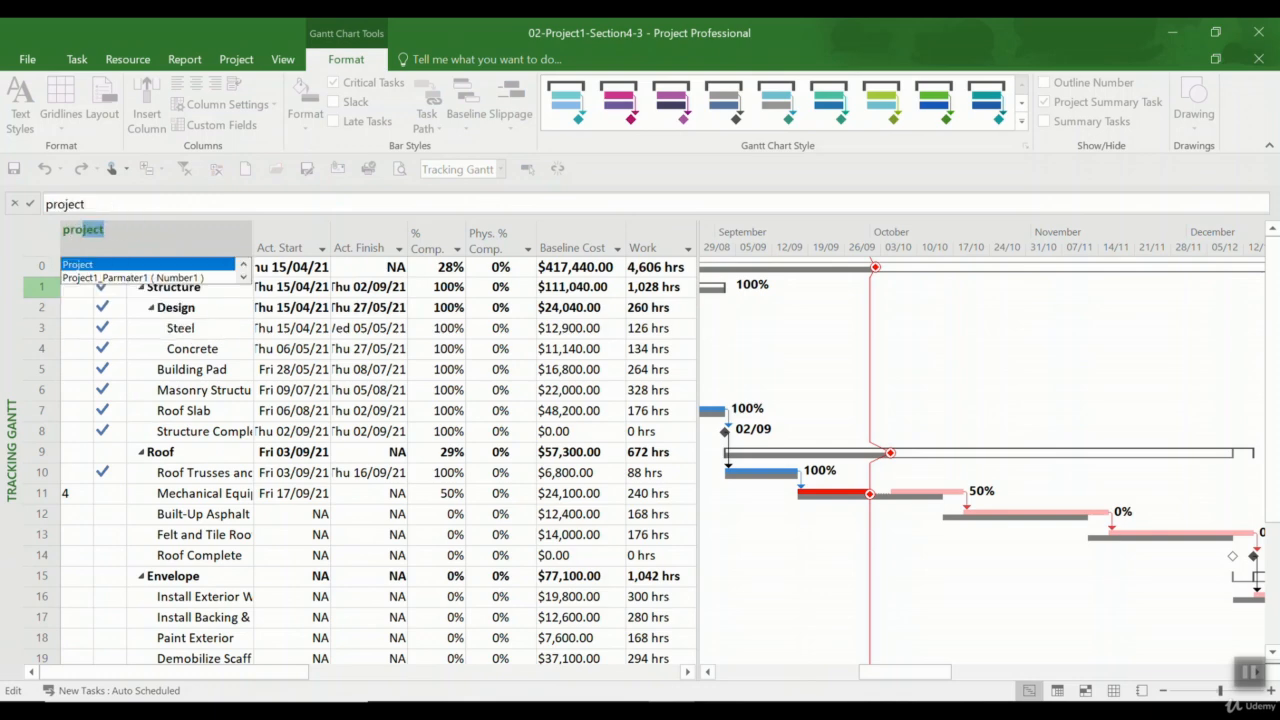
key(Down)
key(Return)
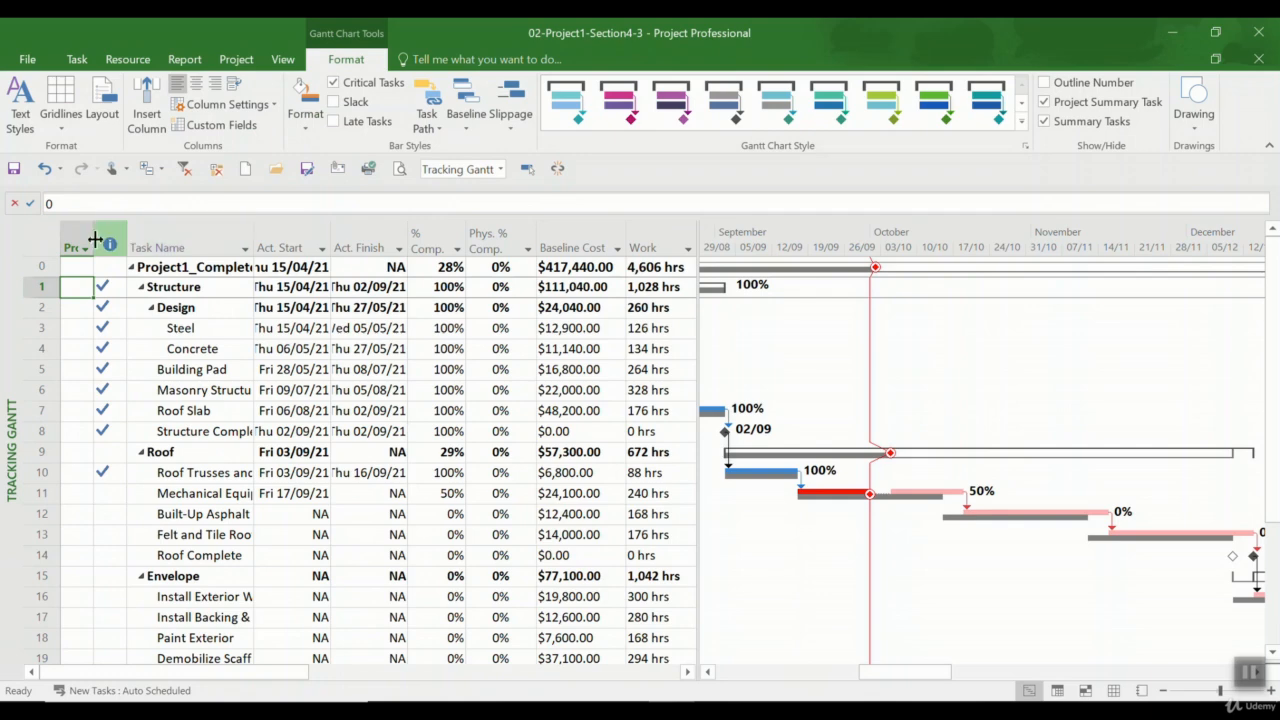
drag(94, 240, 150, 238)
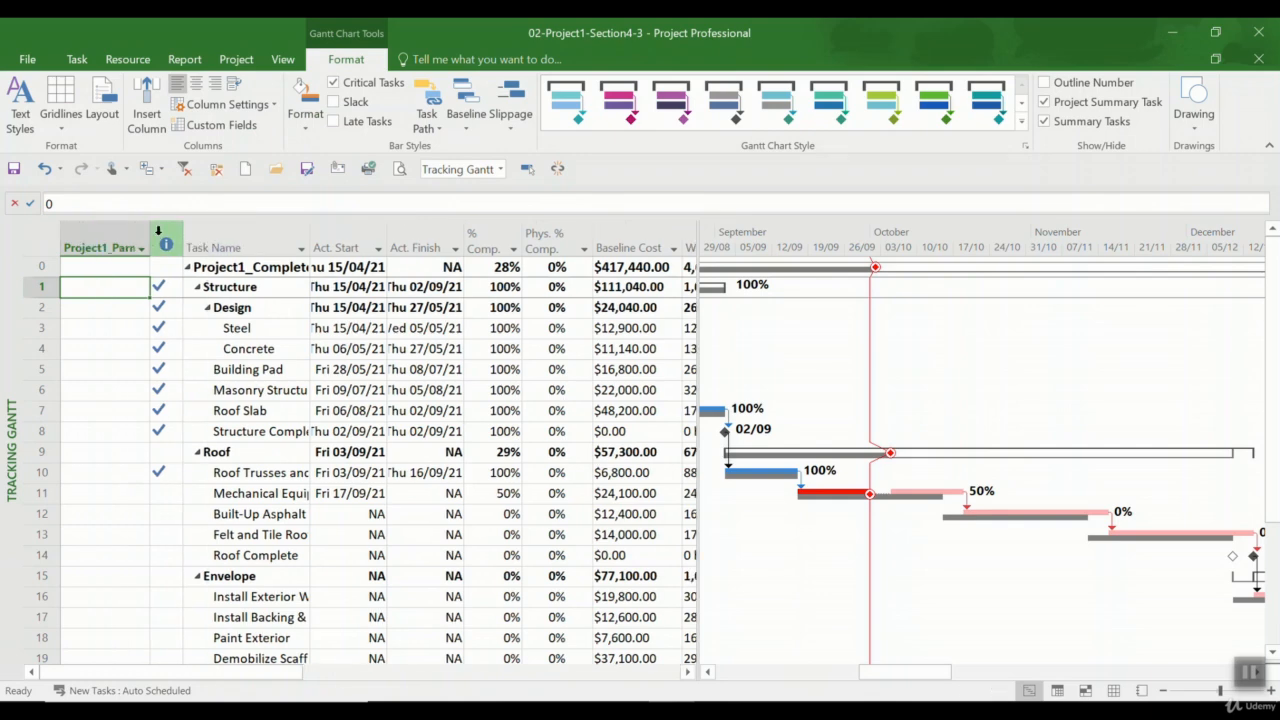
Step: Enter 4 in the Project1_Parmater1 column for the Roof task in row 9 and 1 for the task in row 8
click(116, 450)
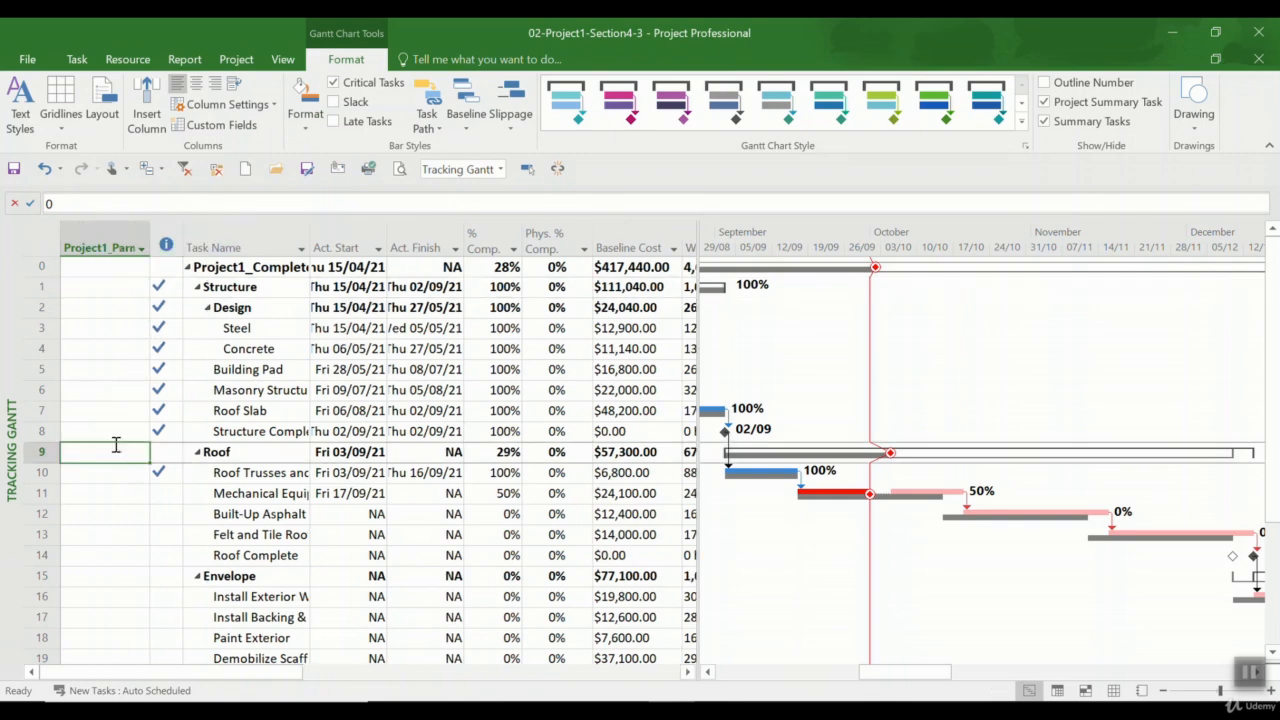
text(4)
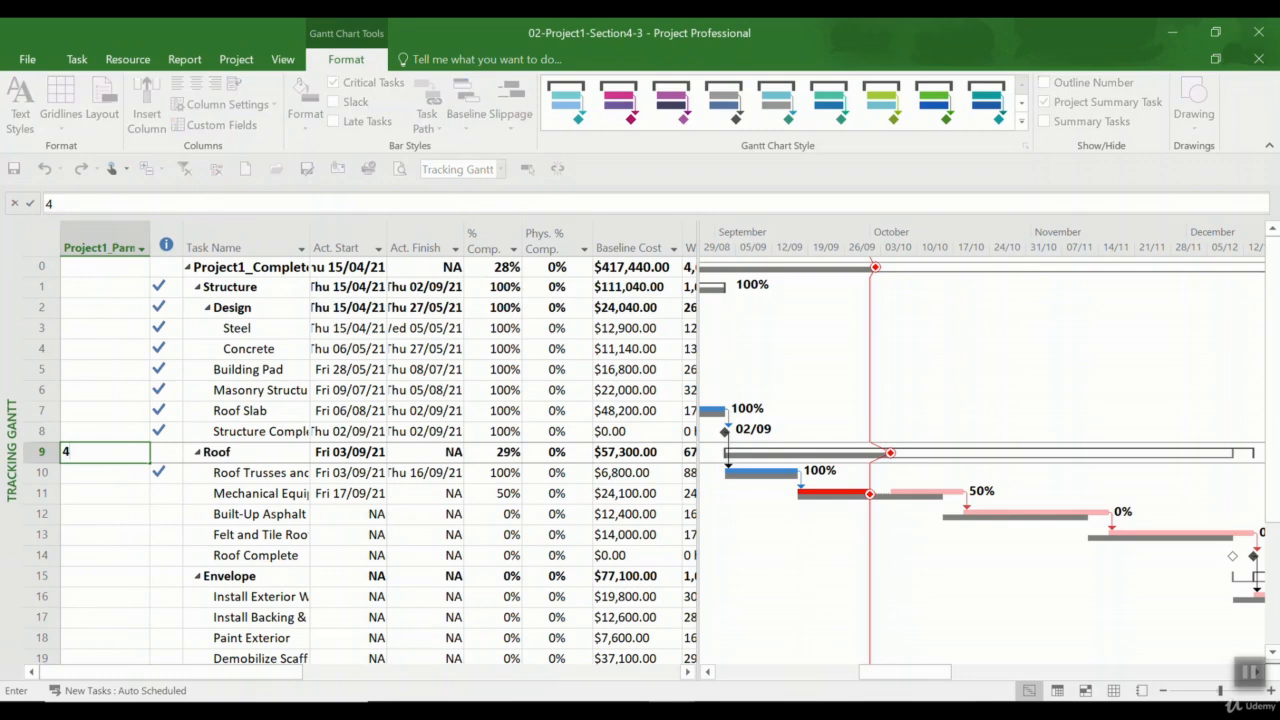
key(Return)
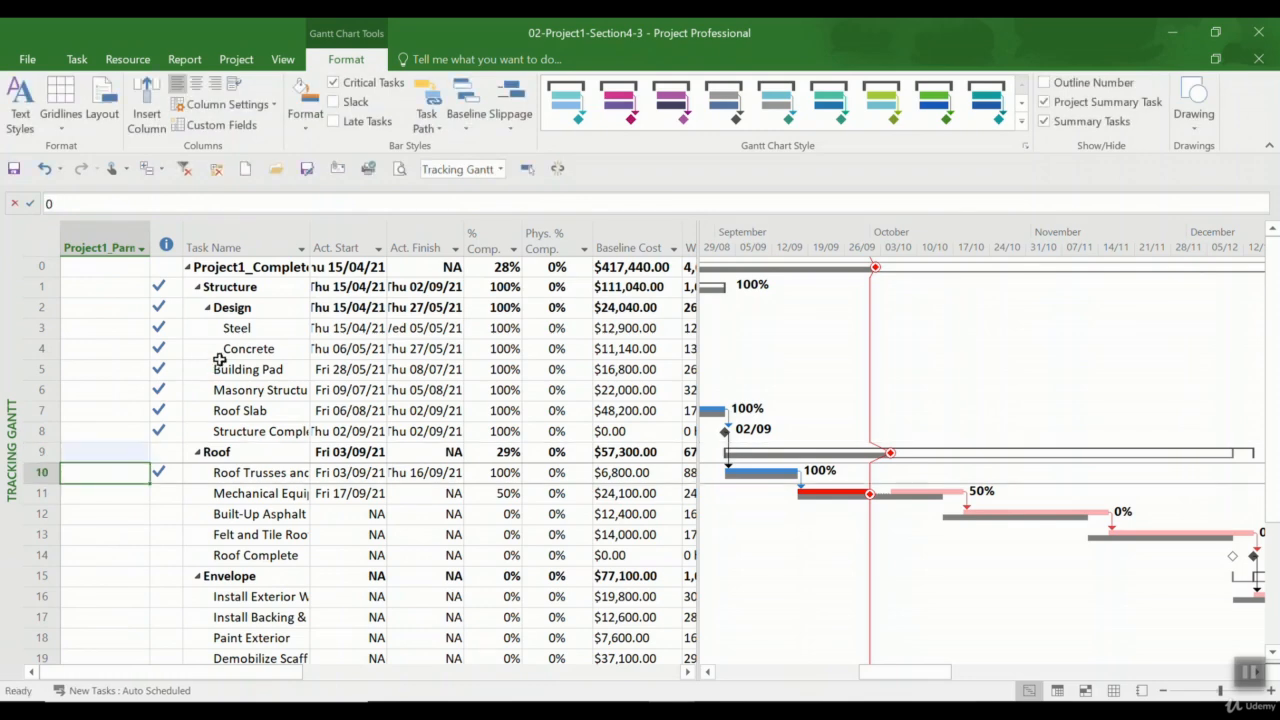
click(95, 431)
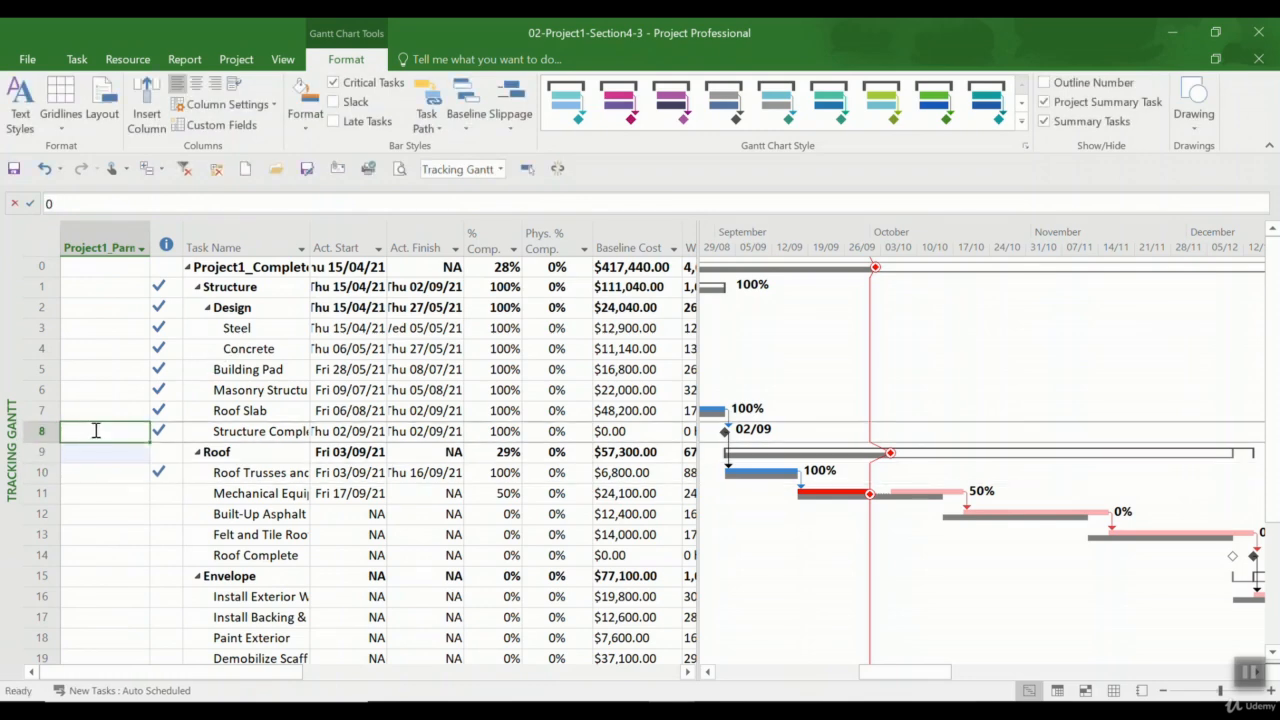
text(1)
key(Return)
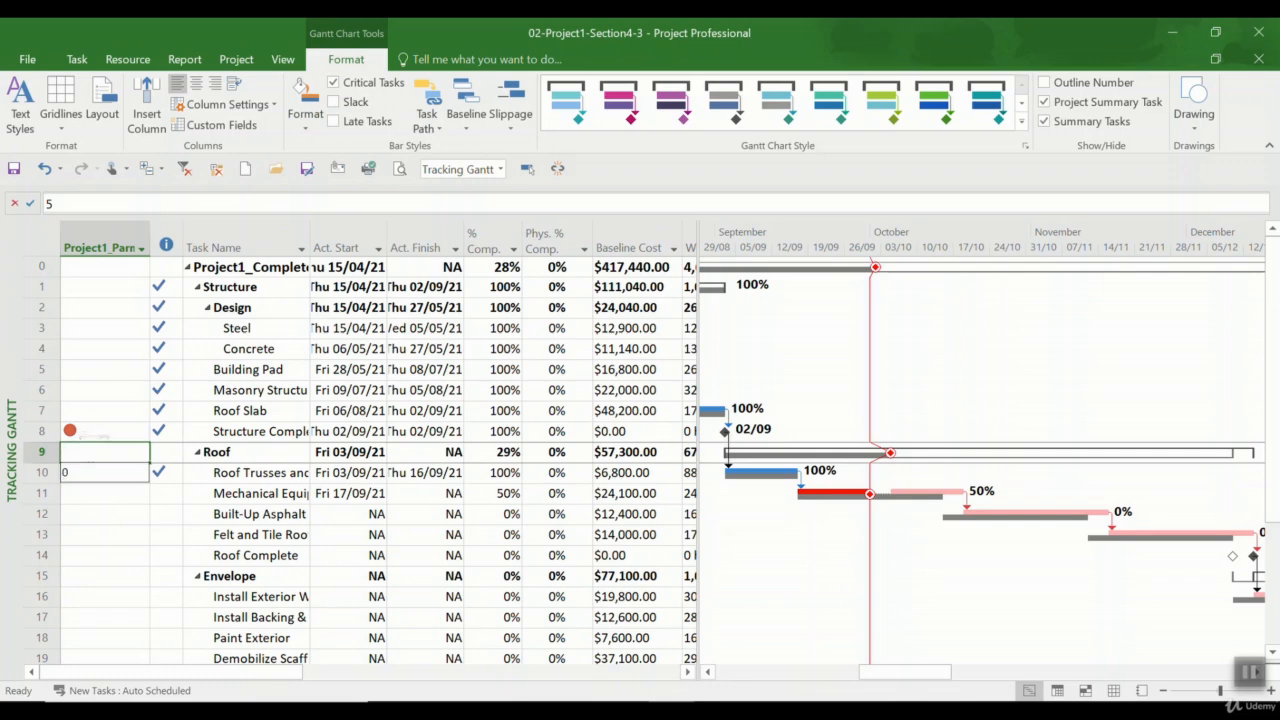
click(535, 490)
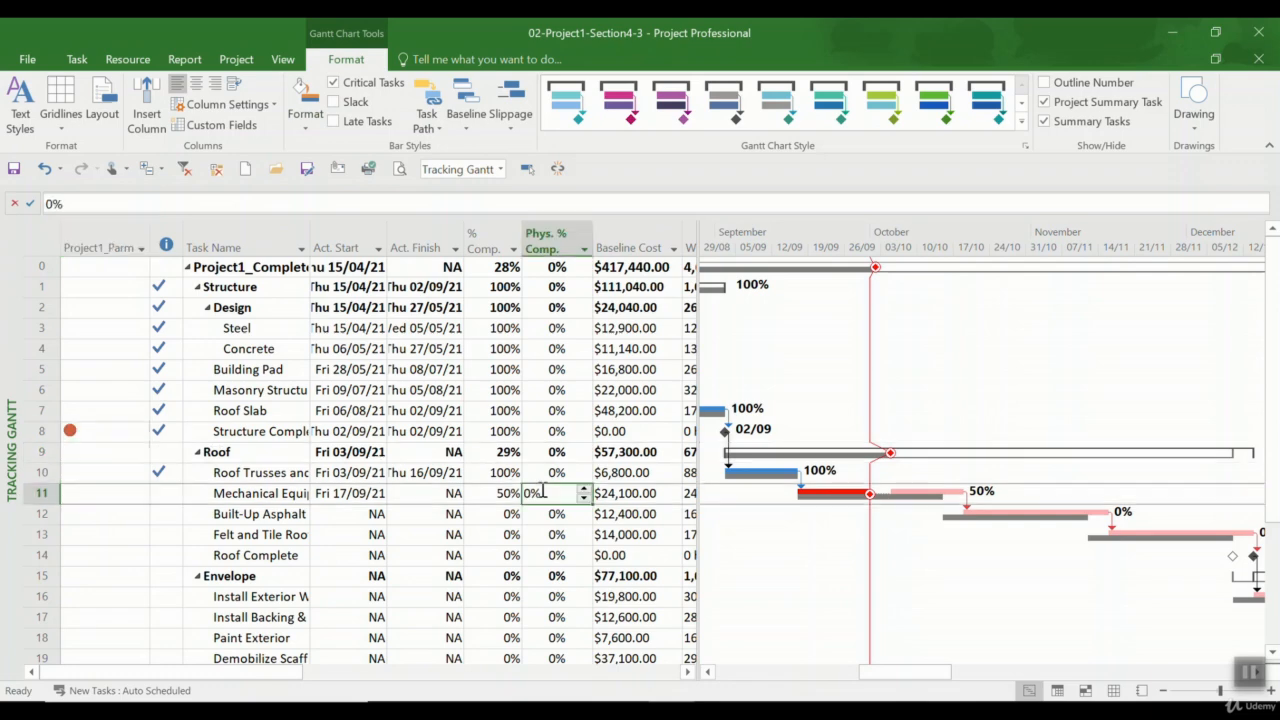
click(135, 410)
double_click(135, 410)
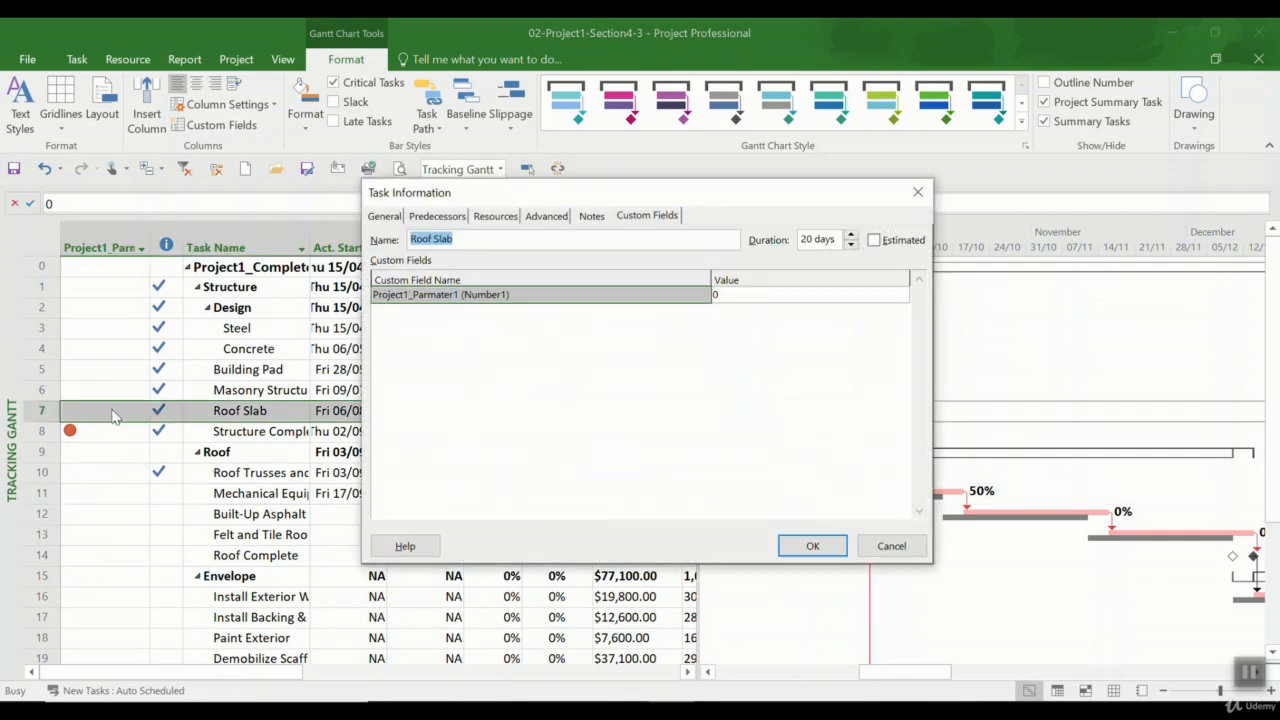
click(915, 200)
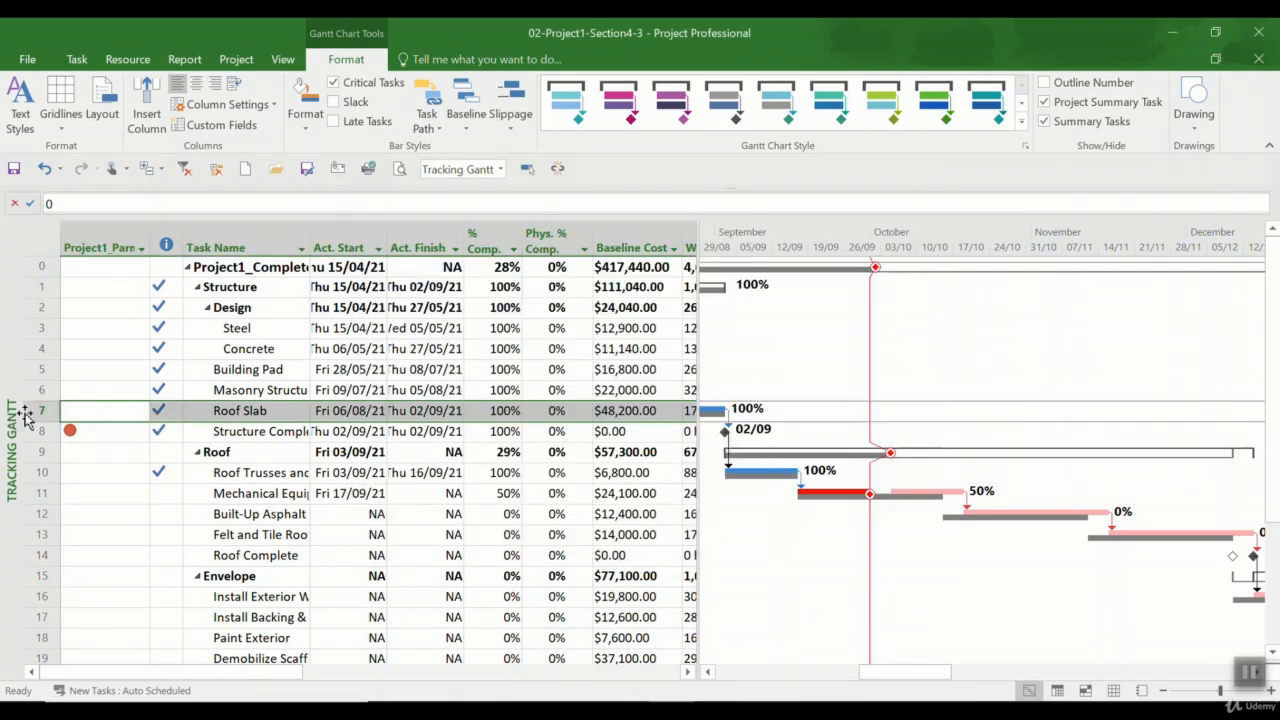
Step: Enter 3 in the Project1_Parmater1 column for the Roof Slab task in row 7 and 5 for the task in row 6
text(2)
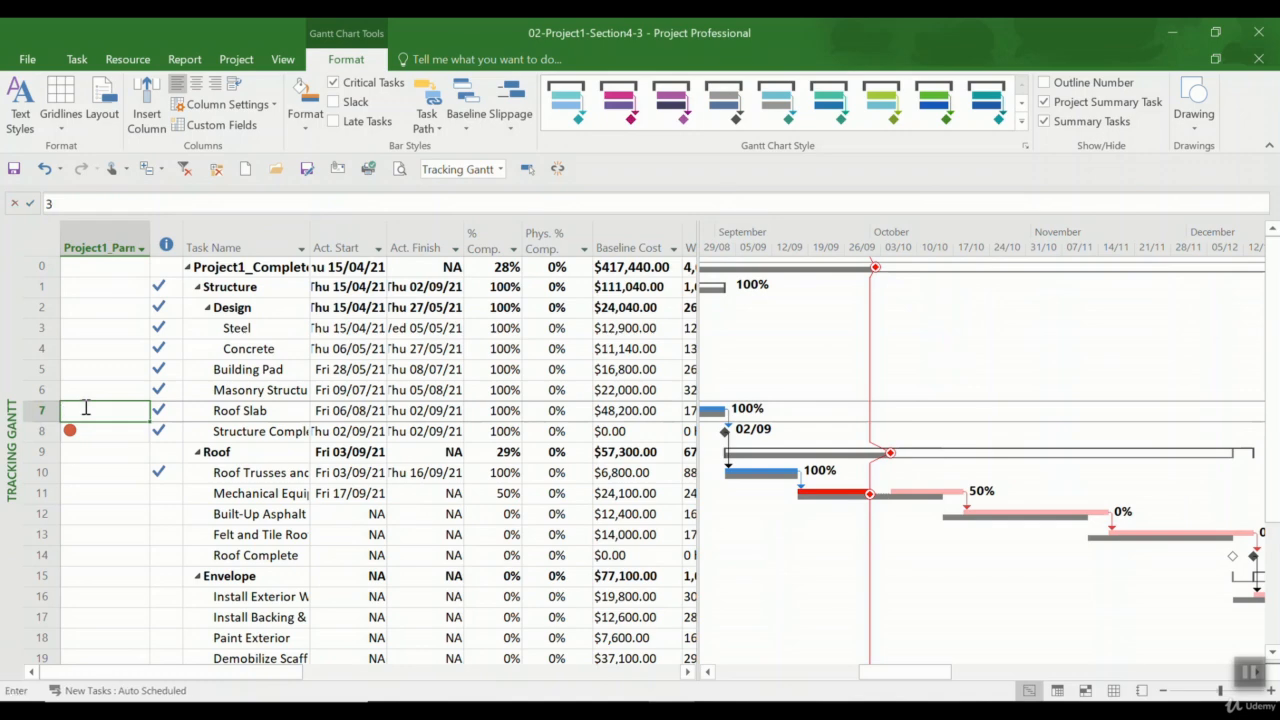
key(Return)
click(83, 390)
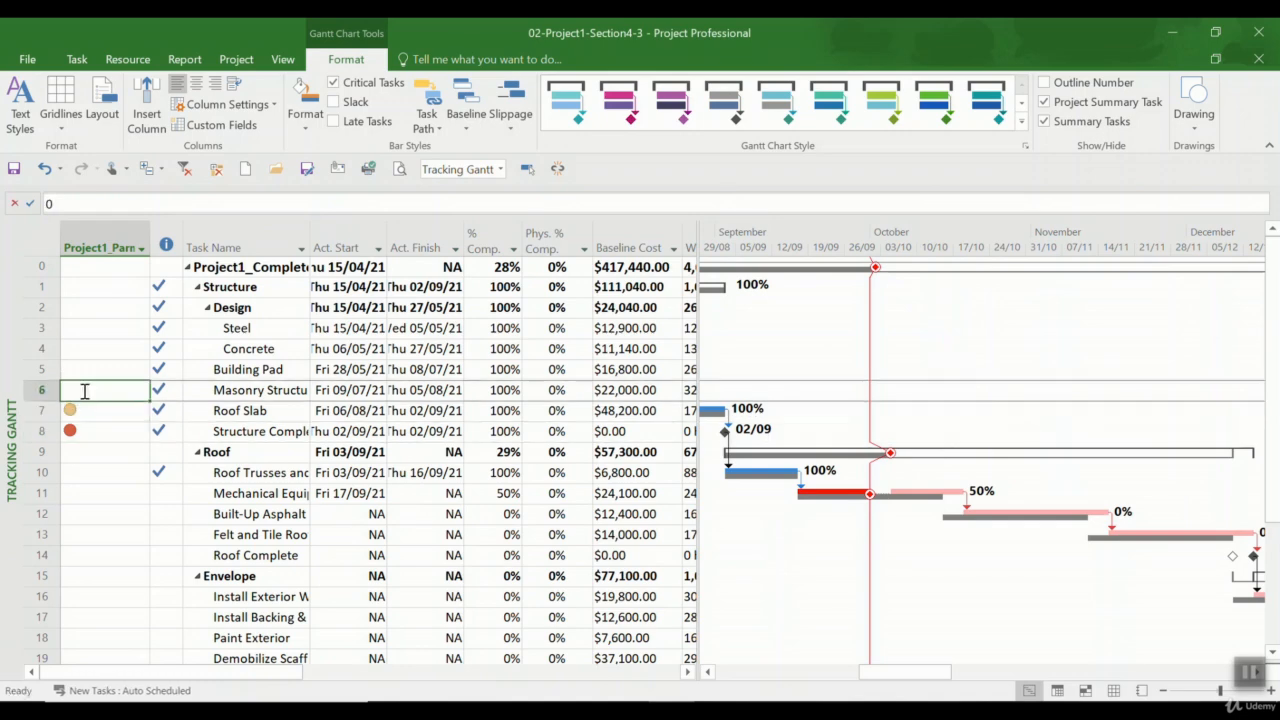
text(3)
key(Return)
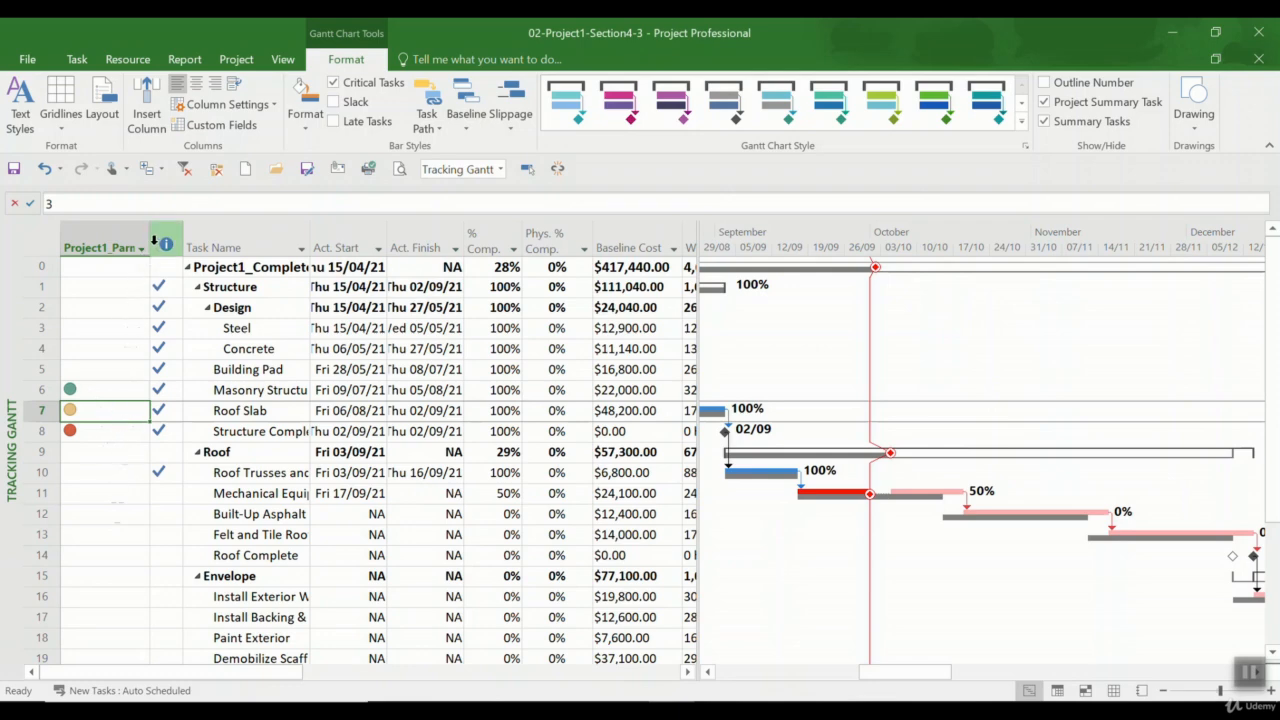
Step: Widen the Project1_Parmater1 column to show its full heading and enter 3 in it for the task in row 13
drag(155, 240, 237, 243)
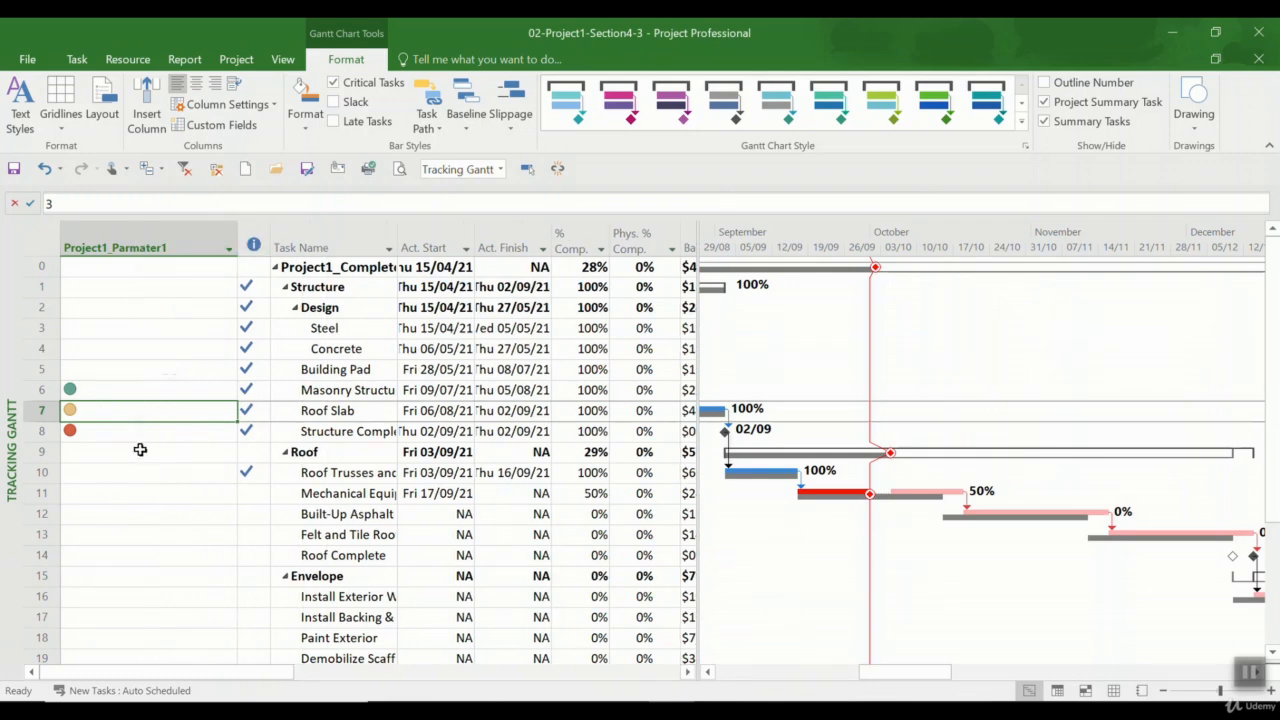
click(134, 540)
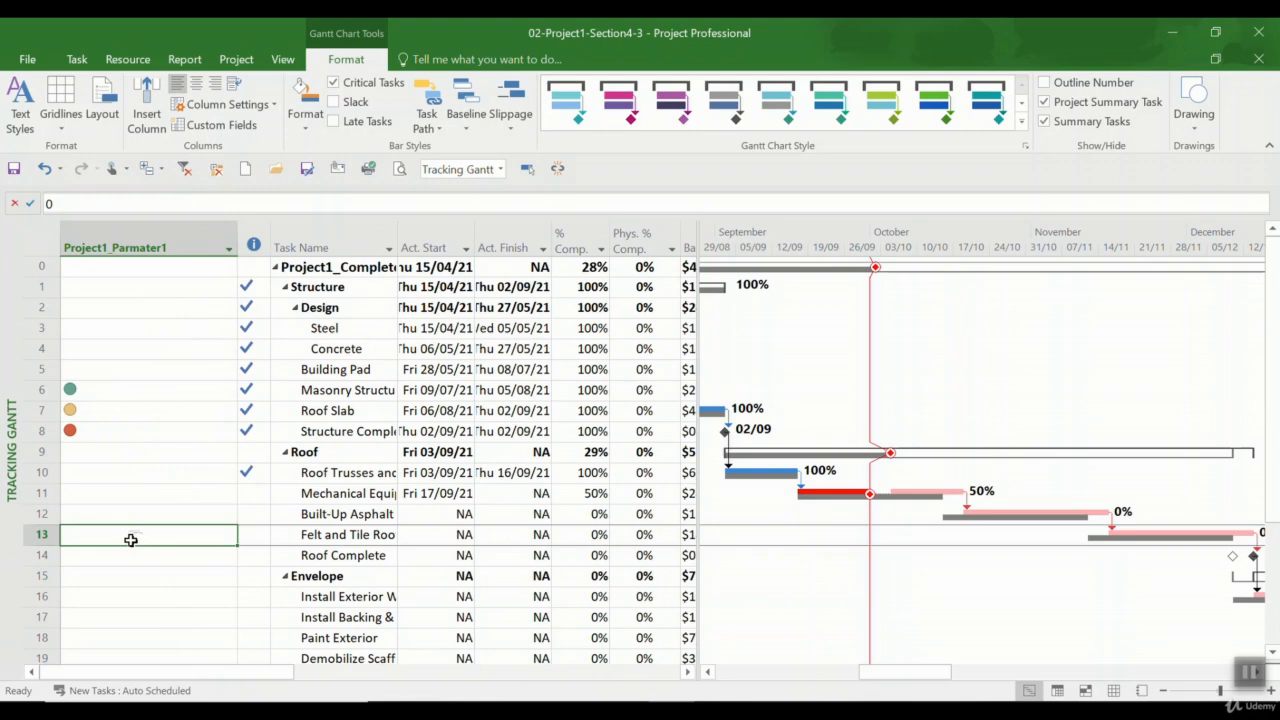
mouse_move(87, 390)
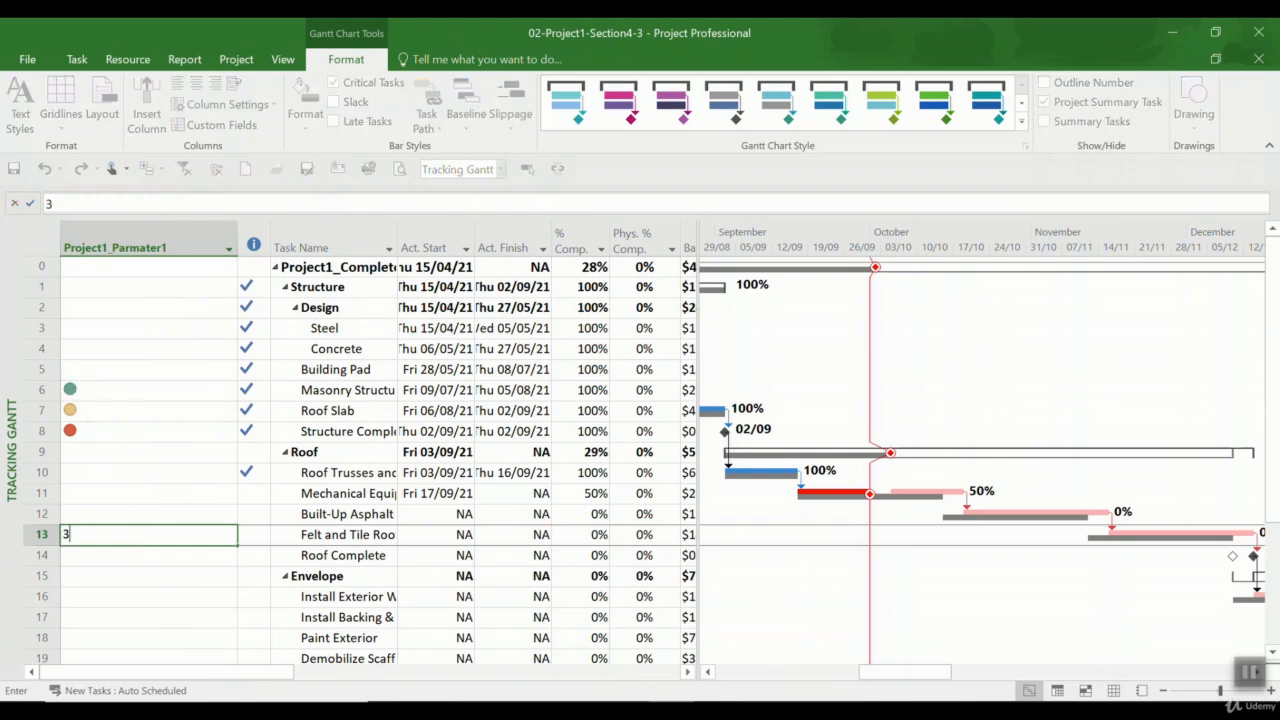
key(Return)
Step: Enter 5 in the Project1_Parmater1 column for the Envelope subtask in row 16
click(174, 597)
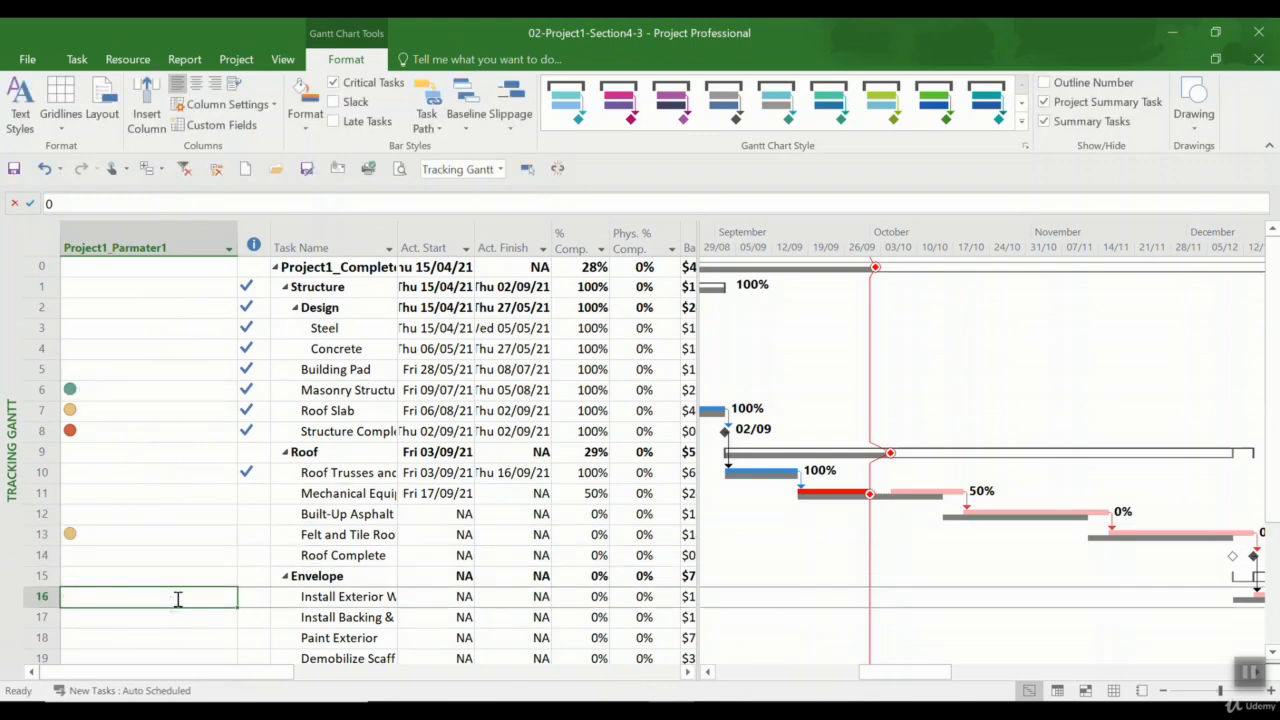
text(5)
key(Return)
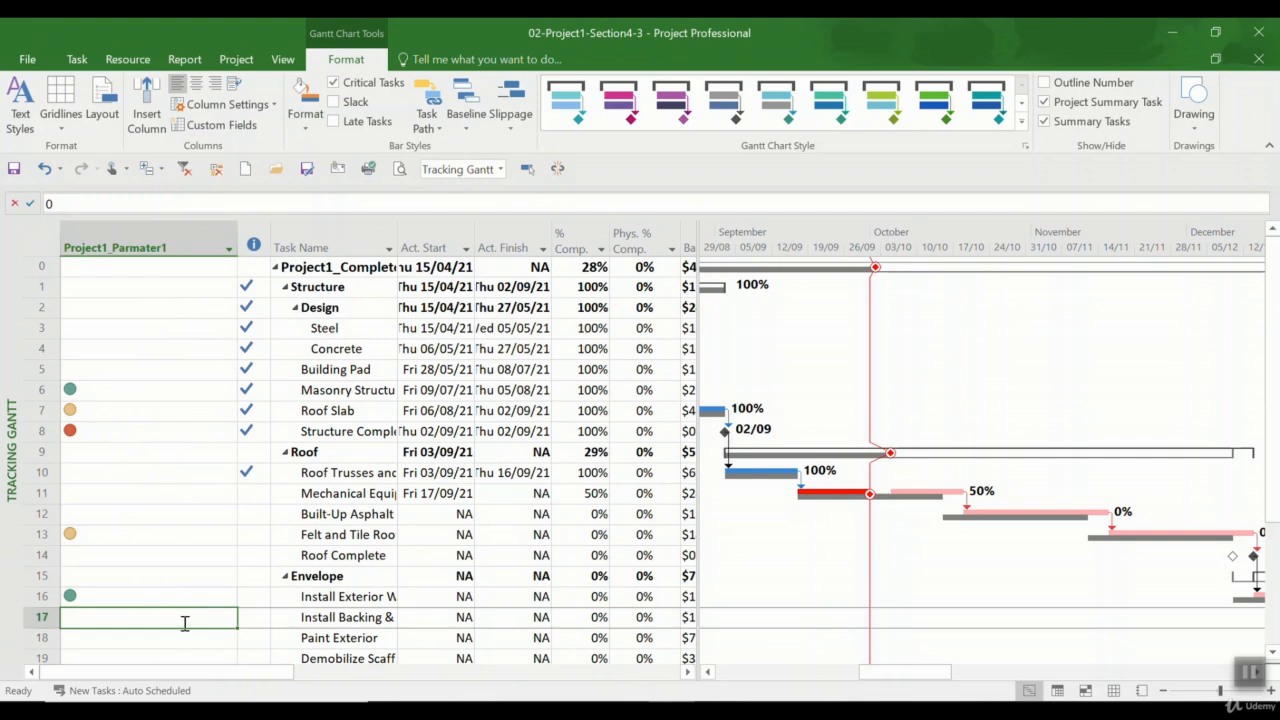
mouse_move(168, 597)
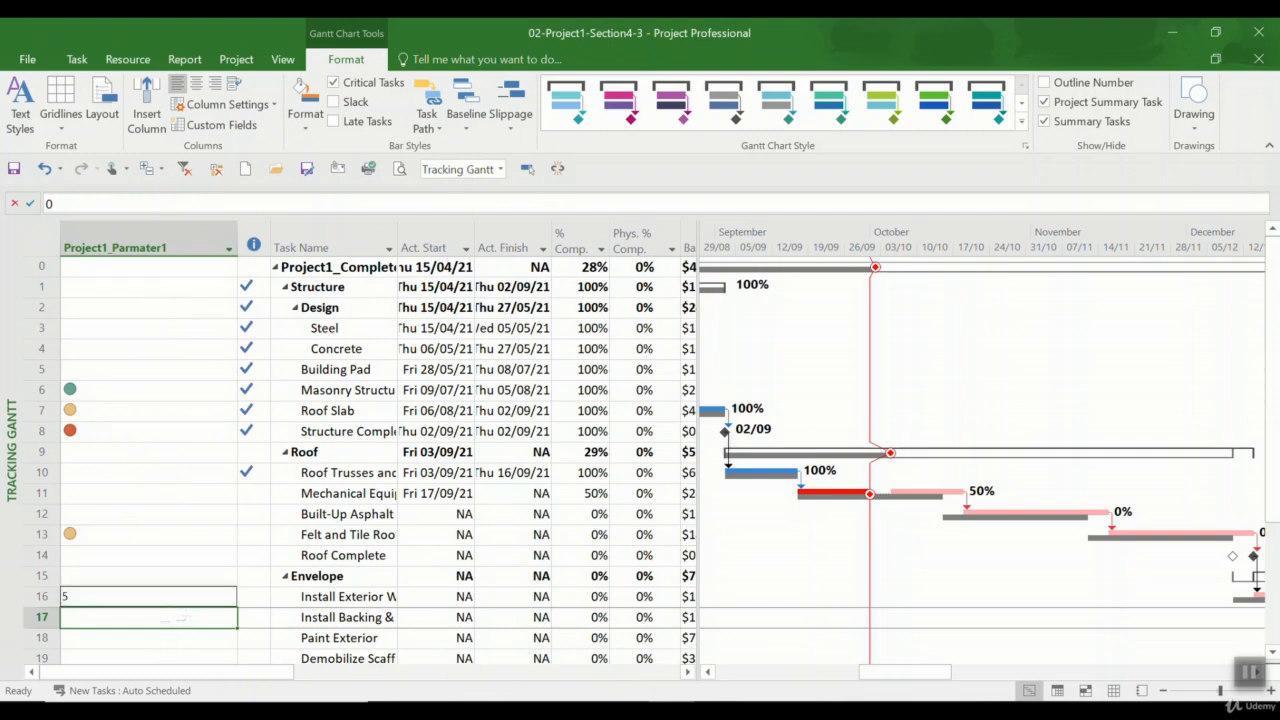
click(328, 555)
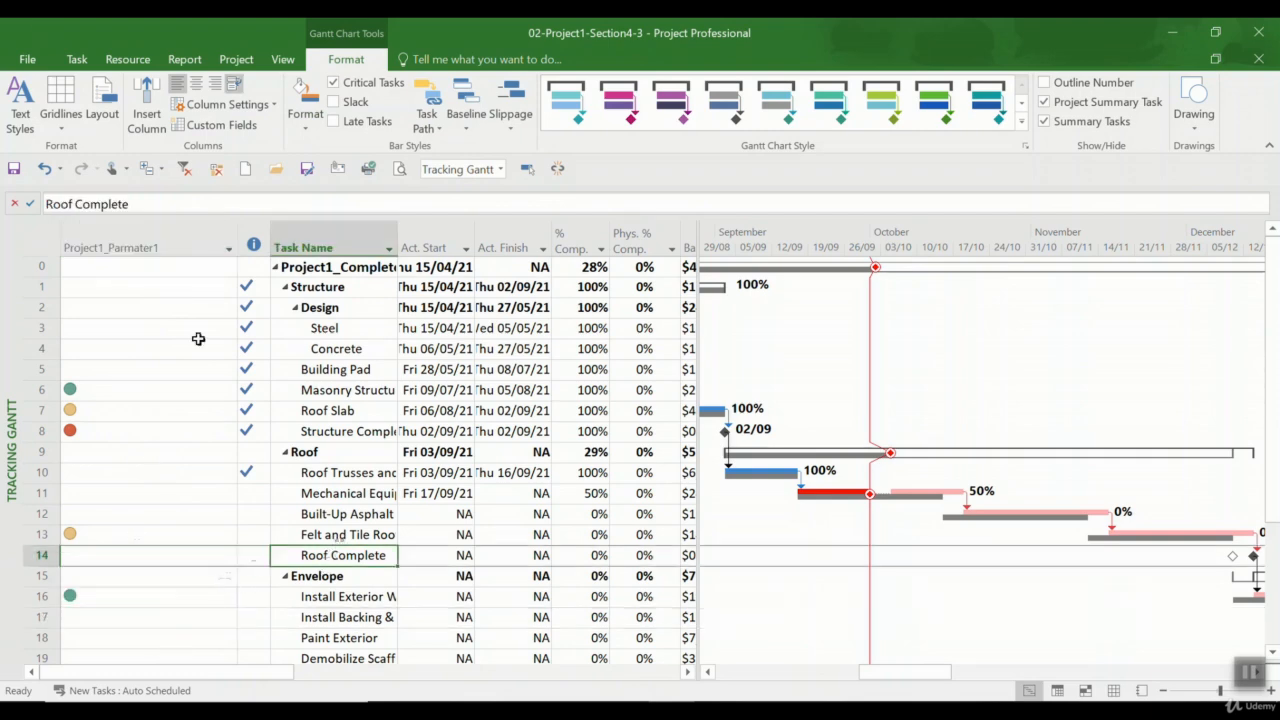
Step: Change the "equals" 1 indicator image of the Project1_Parmater1 (Number1) custom field to the red plus sign and apply the settings
click(238, 131)
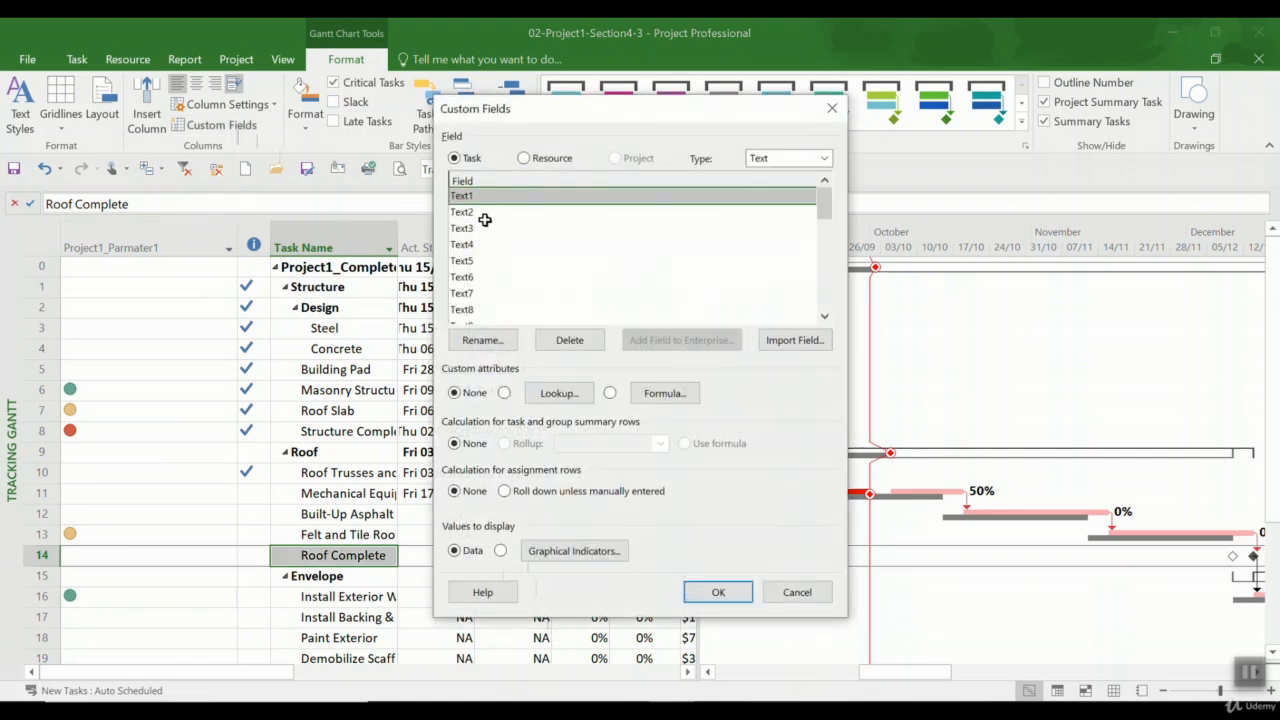
click(821, 164)
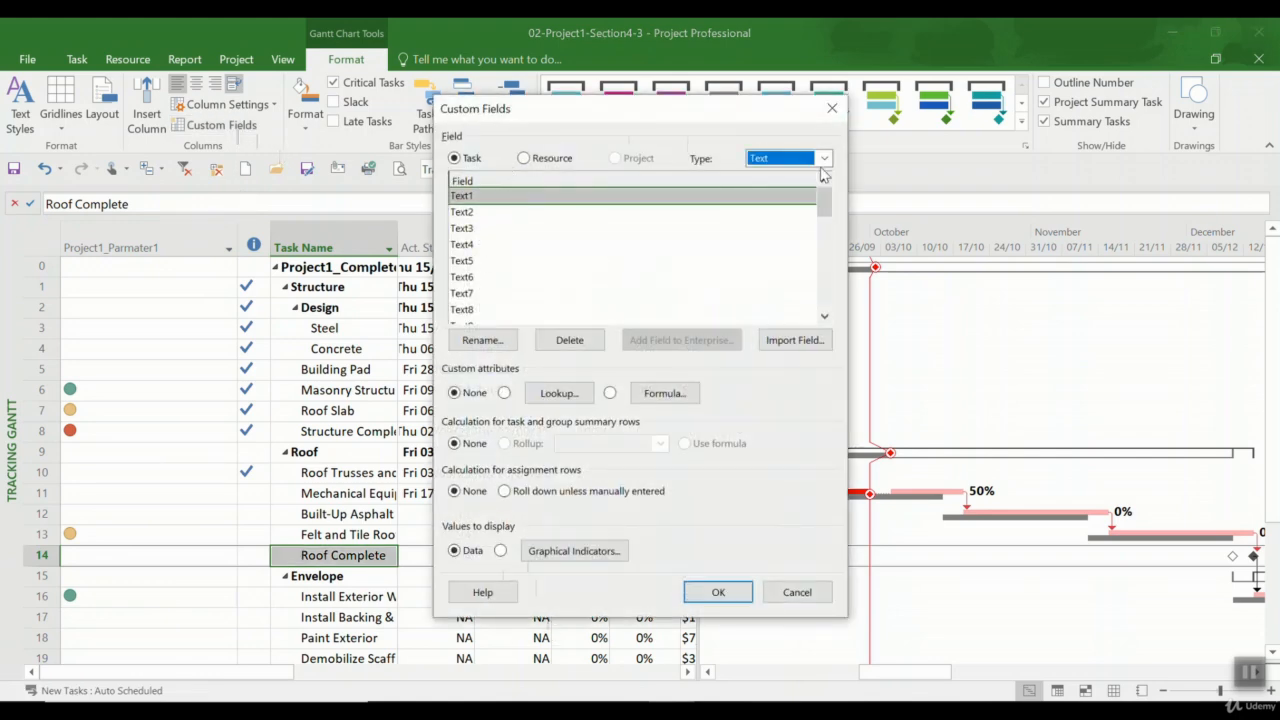
click(790, 233)
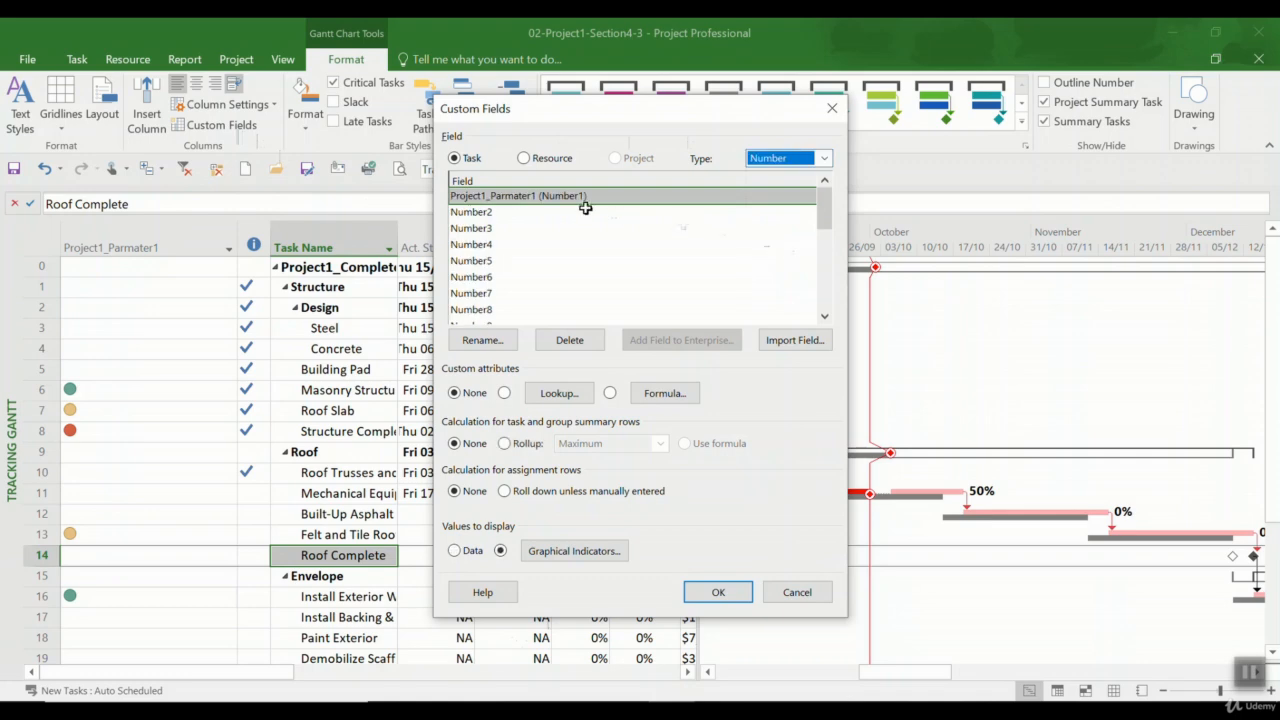
click(585, 553)
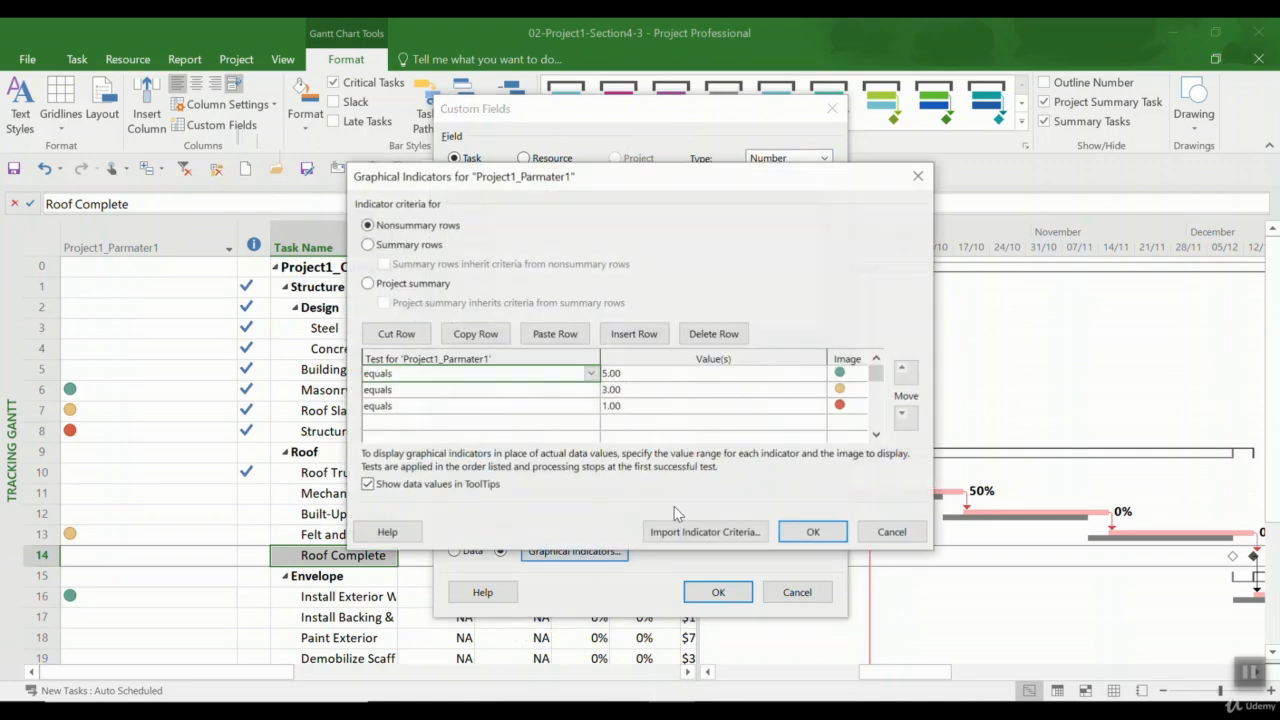
click(862, 404)
click(859, 409)
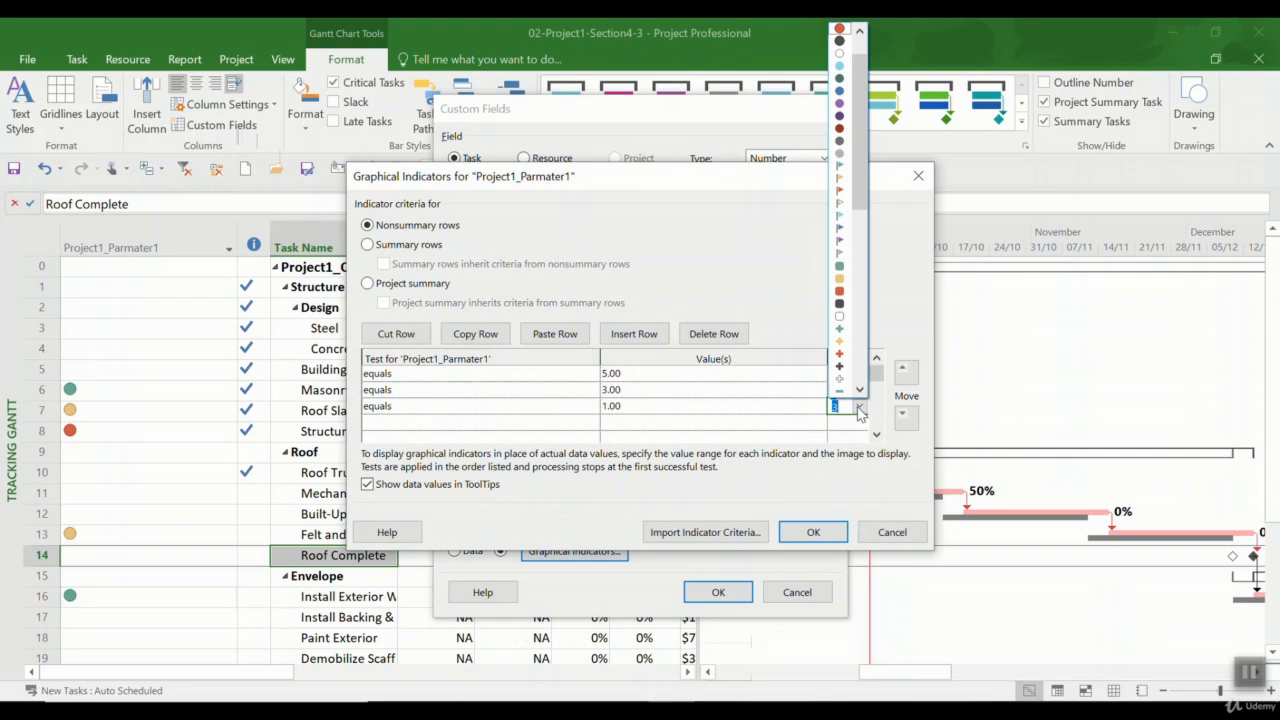
click(840, 353)
click(822, 540)
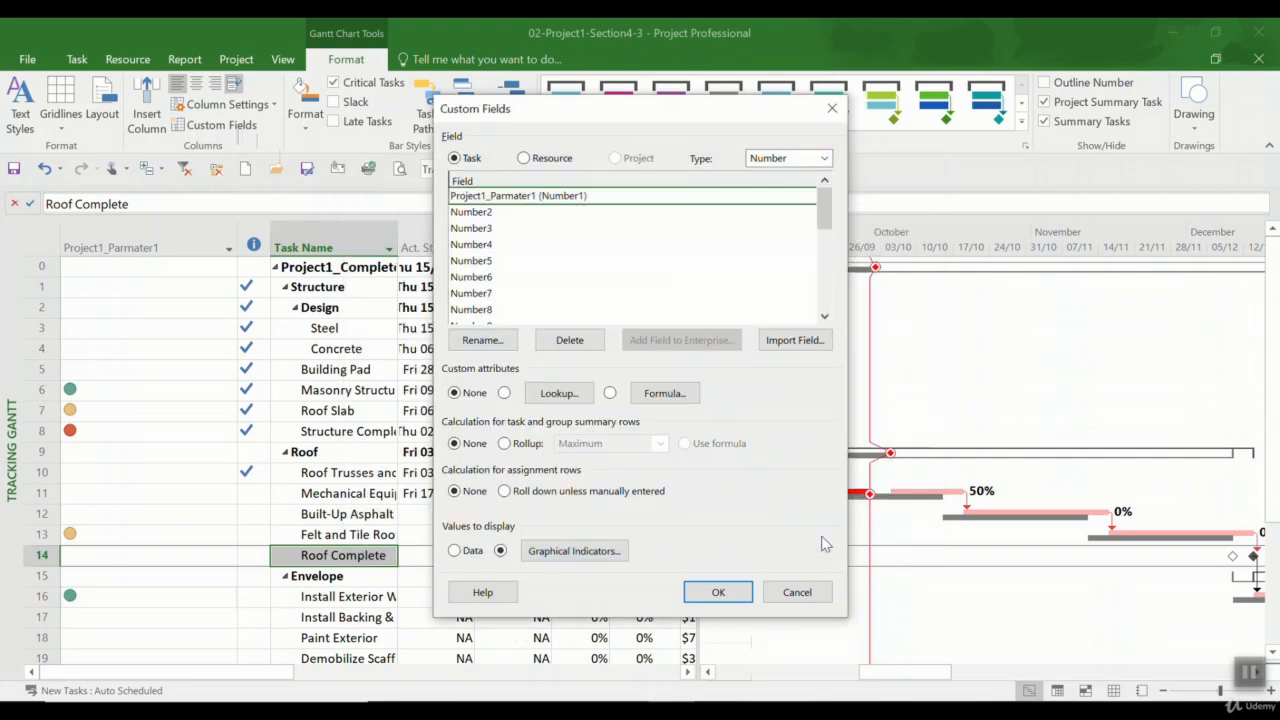
click(718, 592)
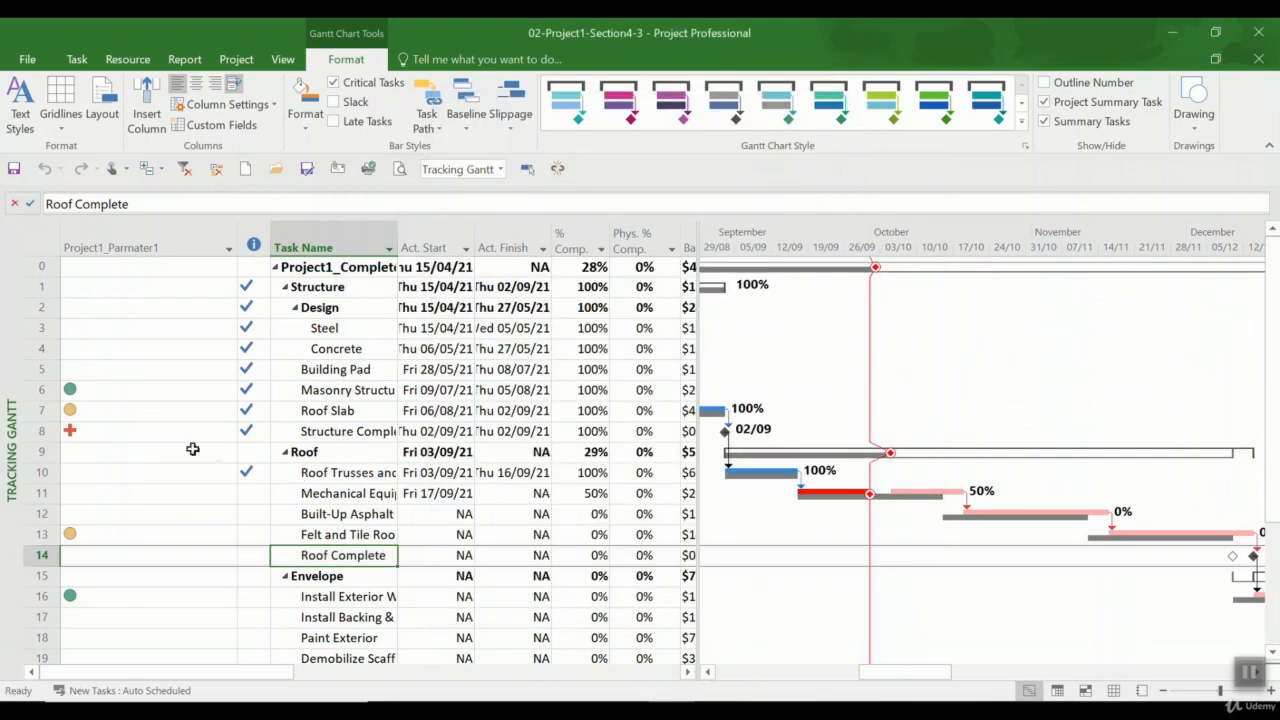